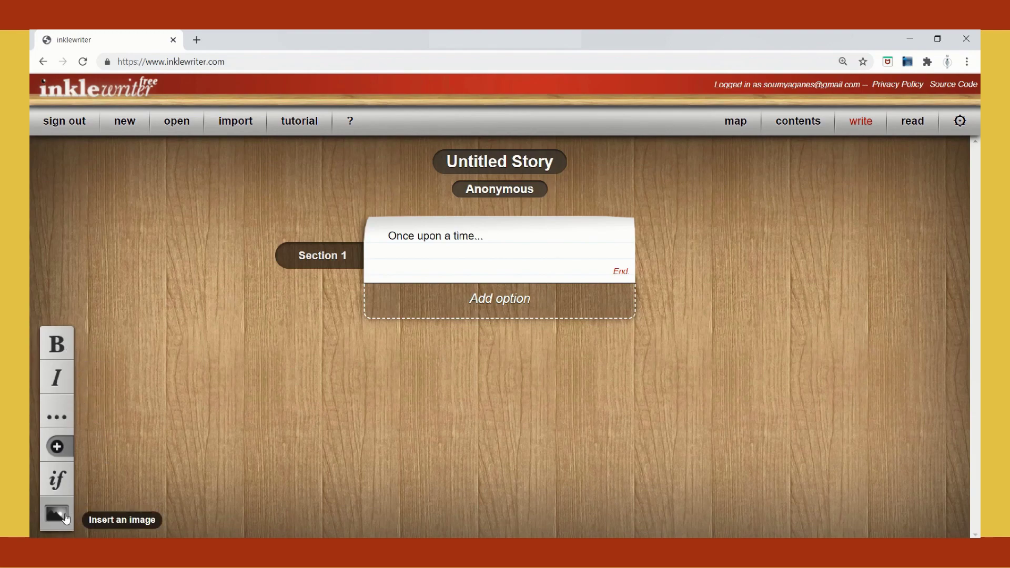
- Title the saved untitled story "The honest woodcutter" and fill in the author's name
click(180, 129)
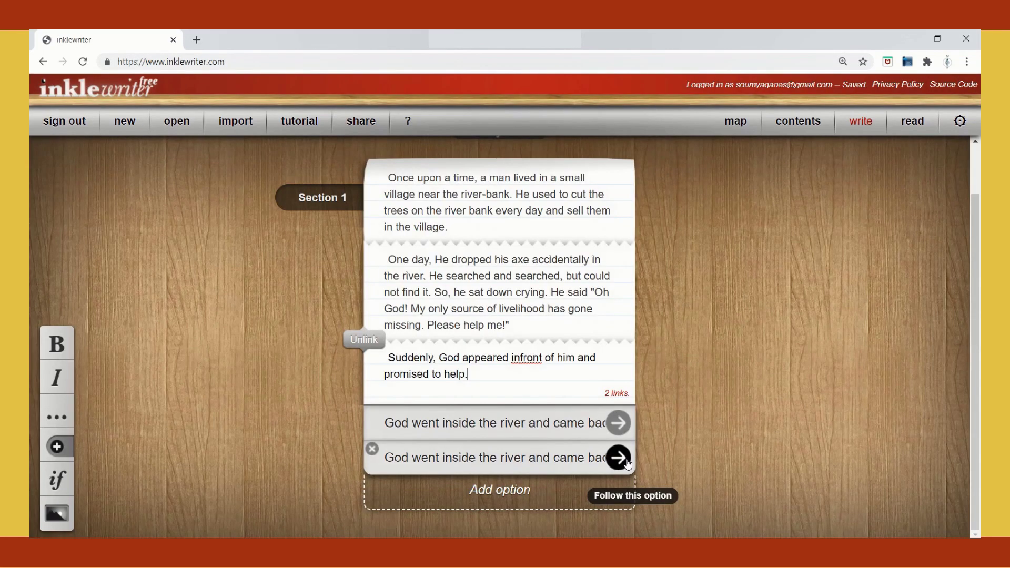
drag(973, 339, 972, 291)
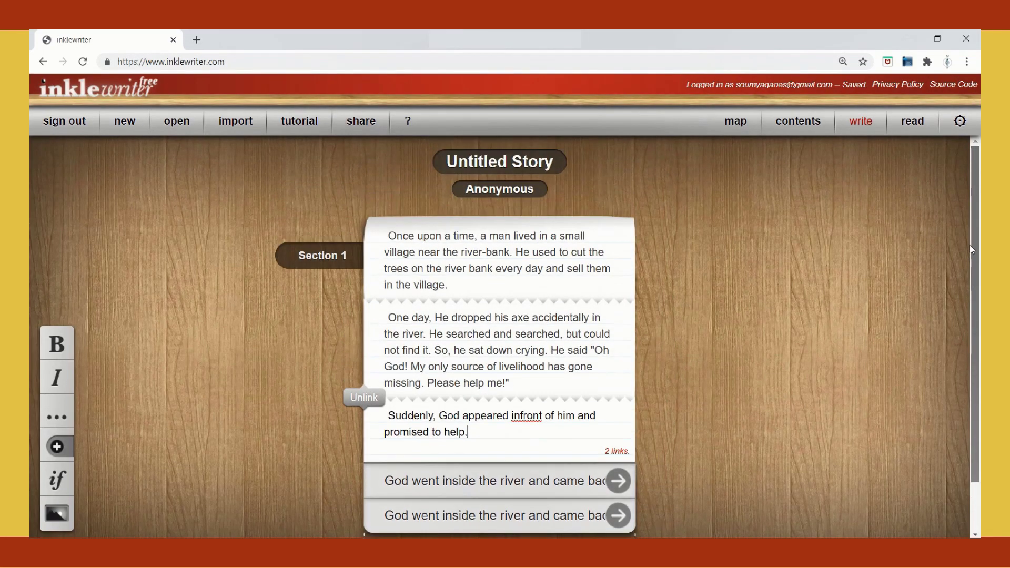
click(528, 163)
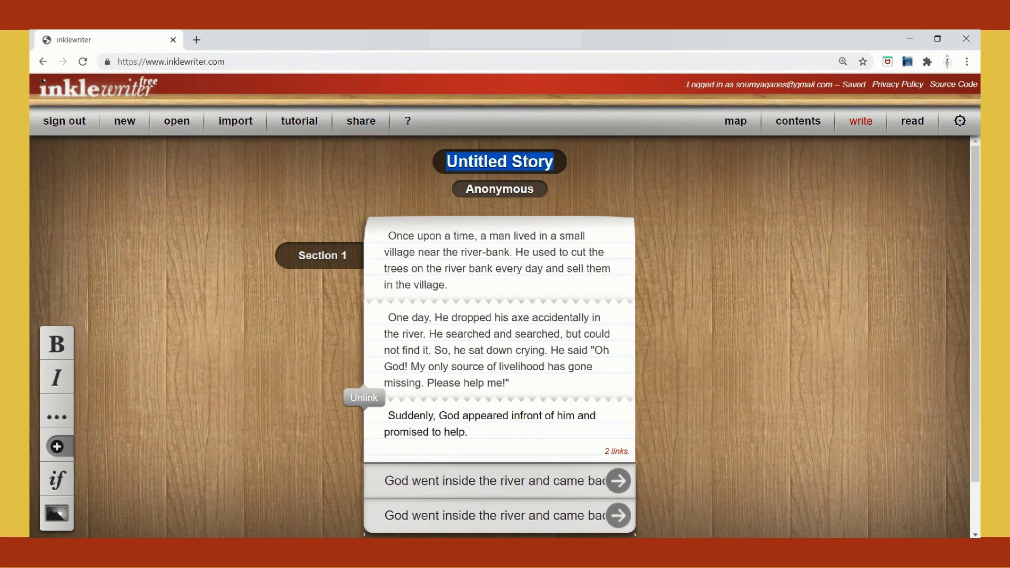
text(The hone)
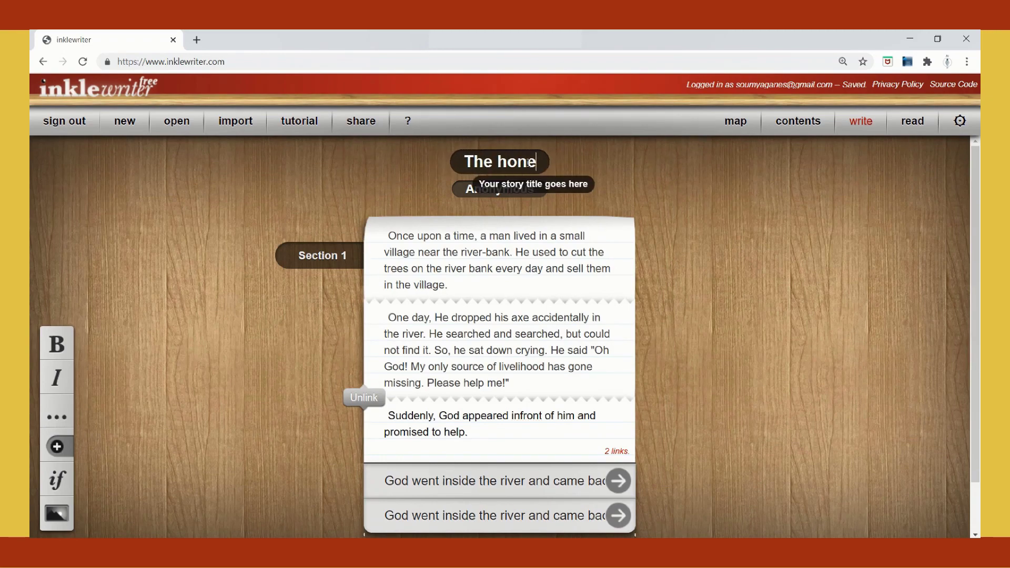
text(st wood)
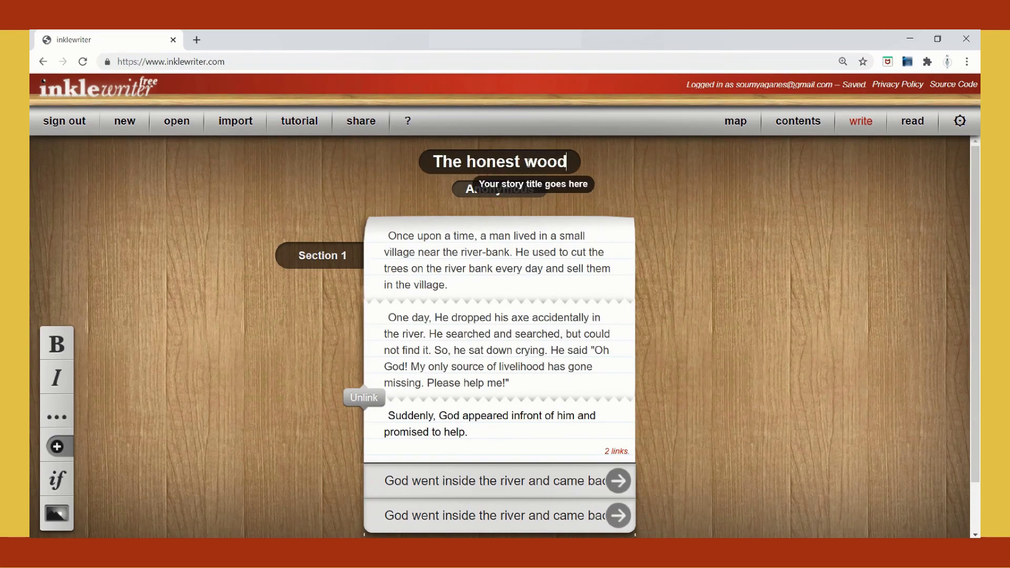
text(cutter)
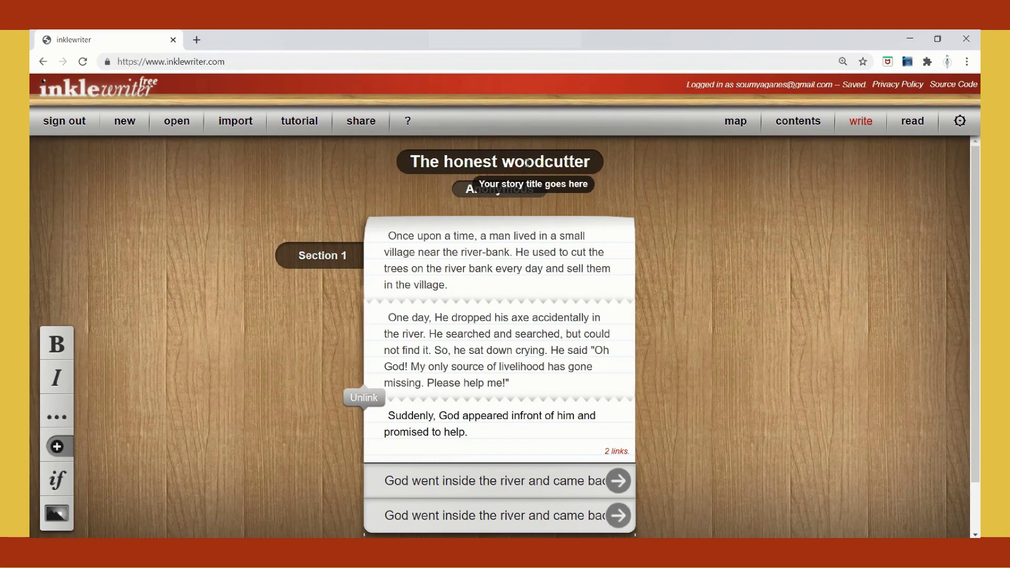
click(475, 188)
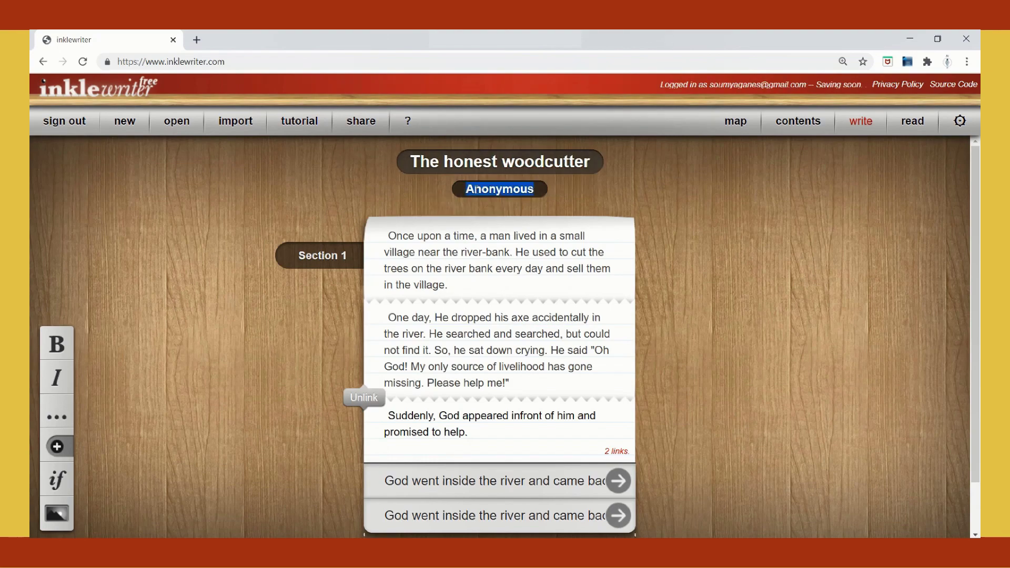
text(Soumya)
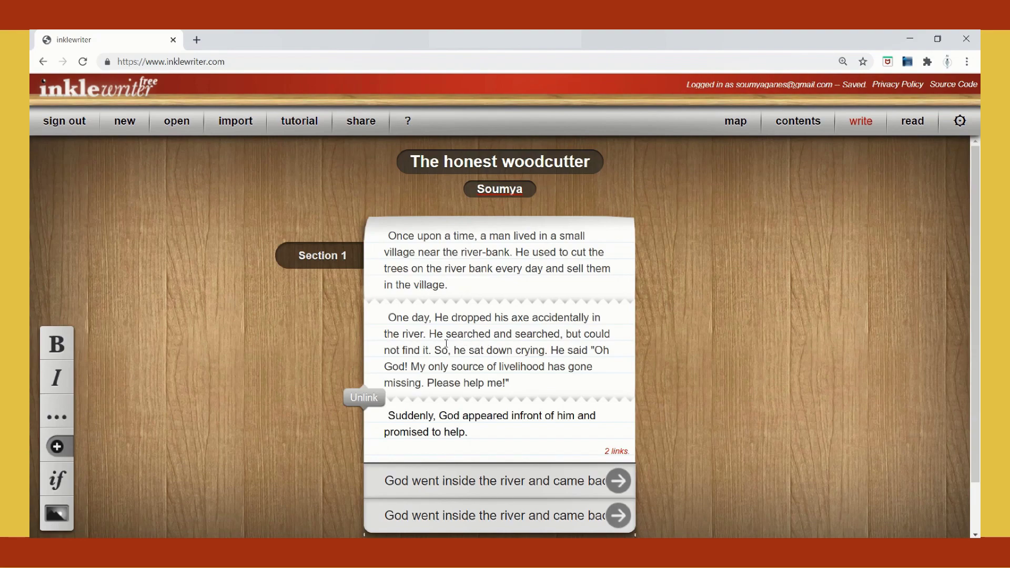
- Italicise the woodcutter's quoted plea in the second paragraph and make the paragraph about God appearing bold
click(595, 350)
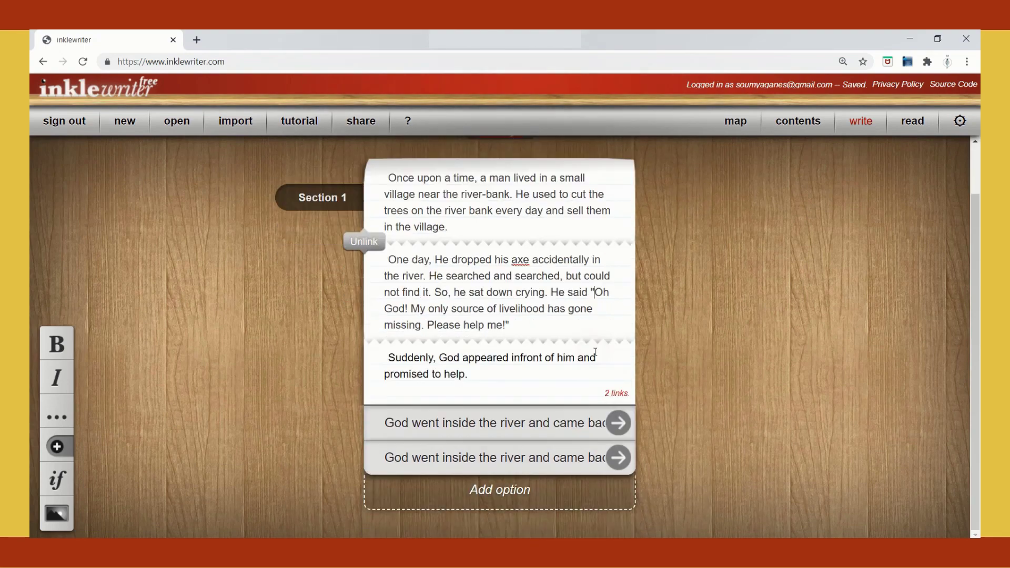
double_click(508, 325)
drag(591, 292, 600, 322)
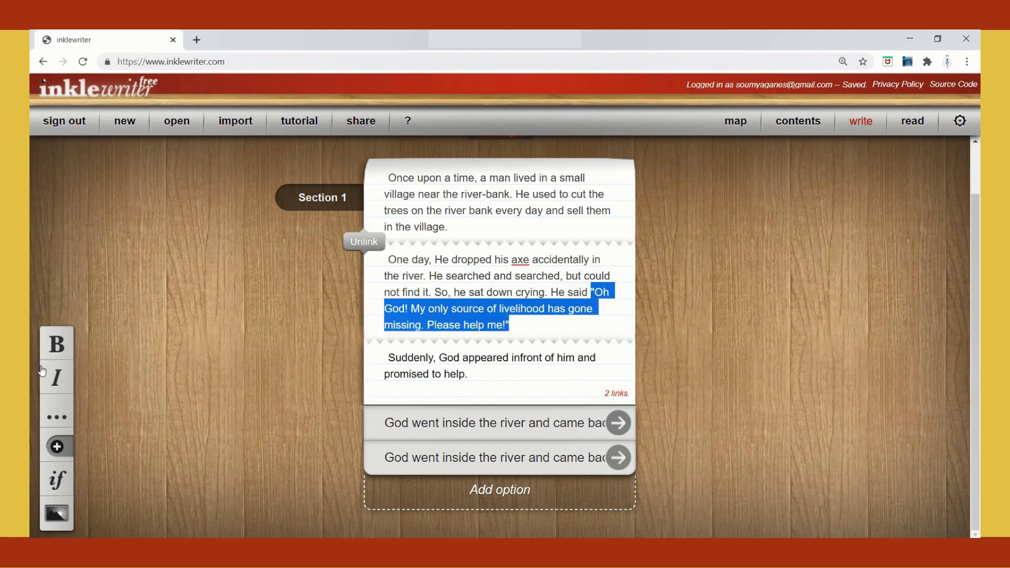
click(57, 377)
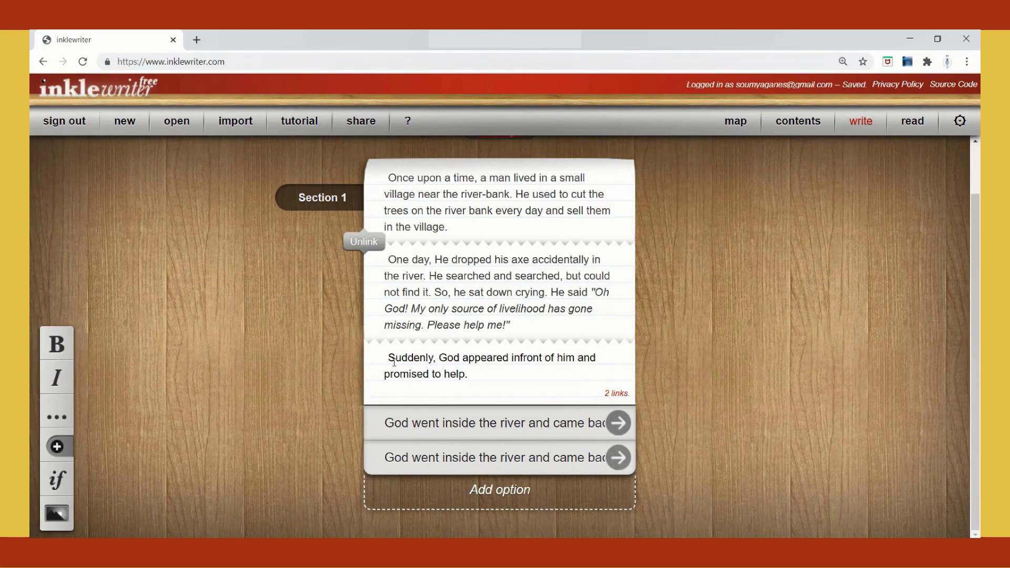
drag(388, 357, 469, 373)
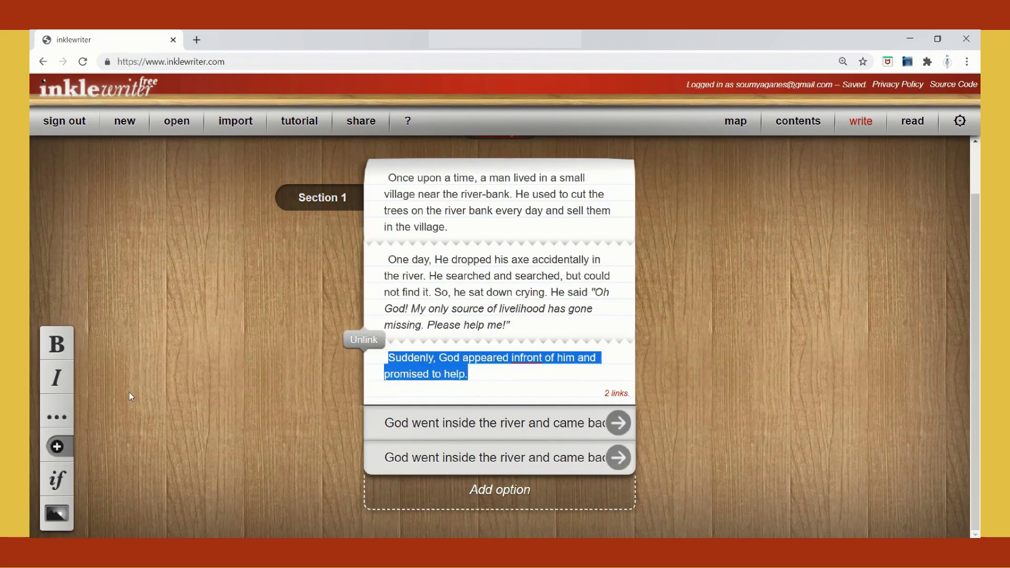
click(57, 344)
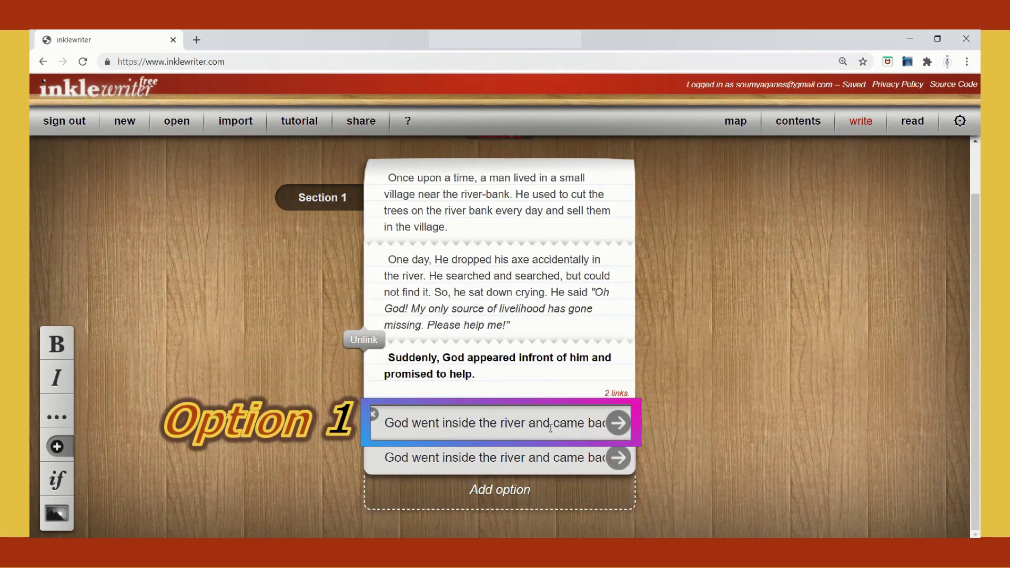
- Check the full wording of the two options below the bold paragraph
key(ctrl+z)
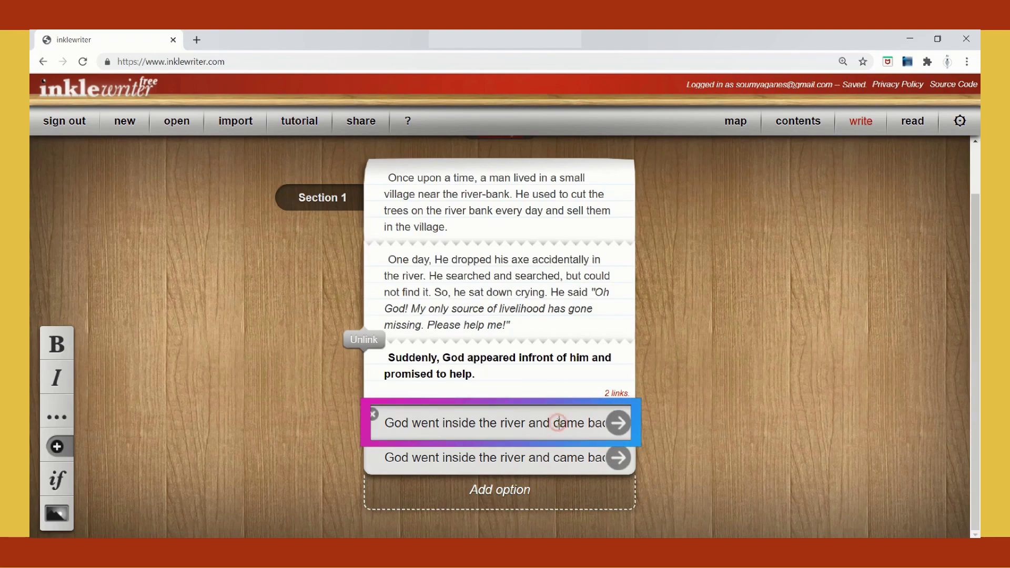
text(wi)
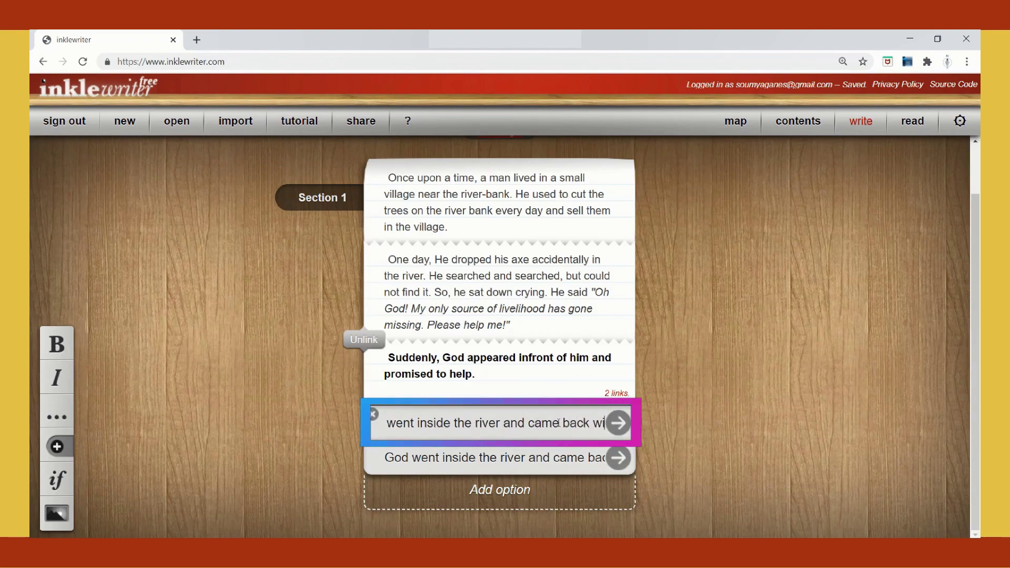
text(th a Gold axe)
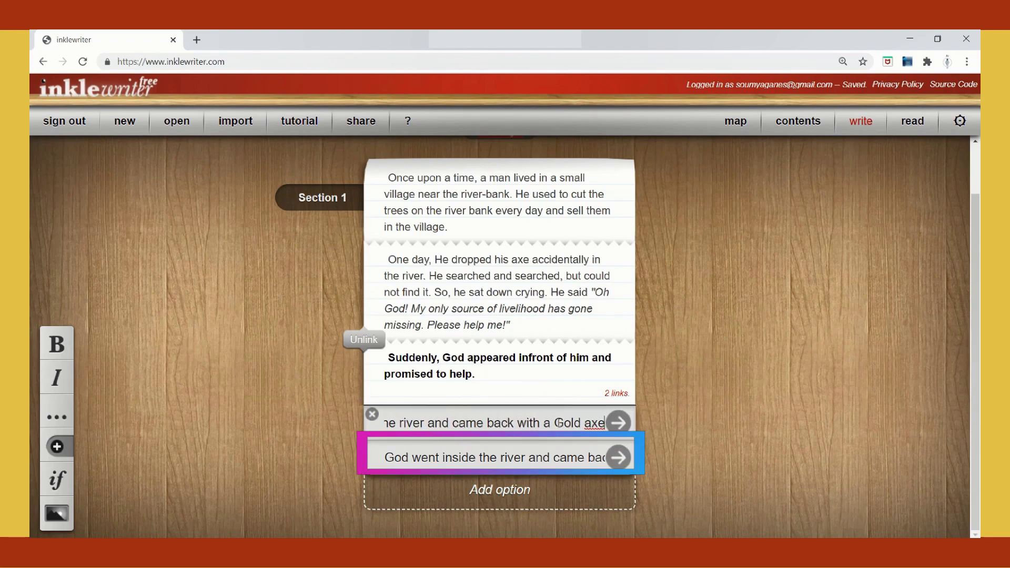
click(561, 453)
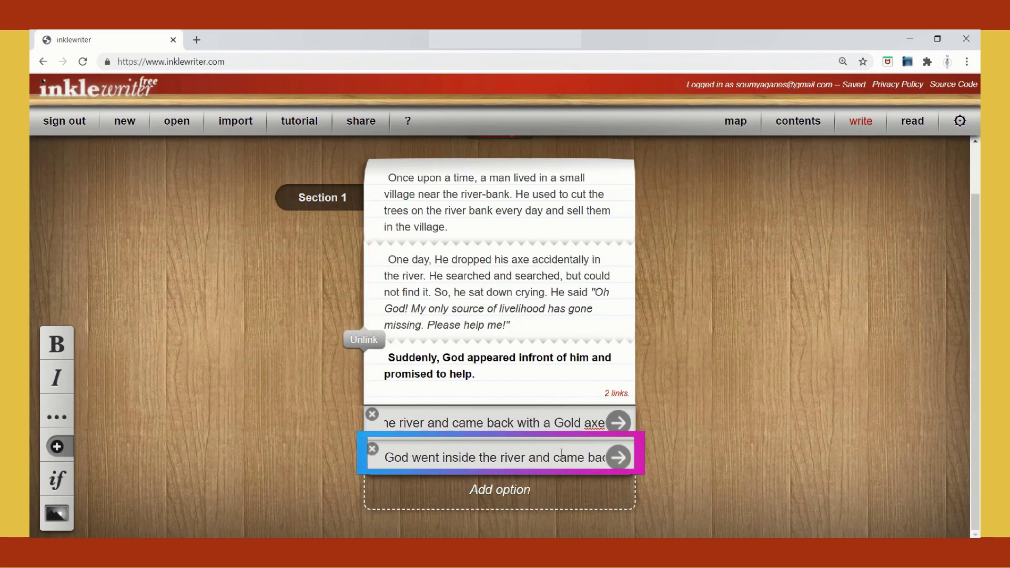
key(End)
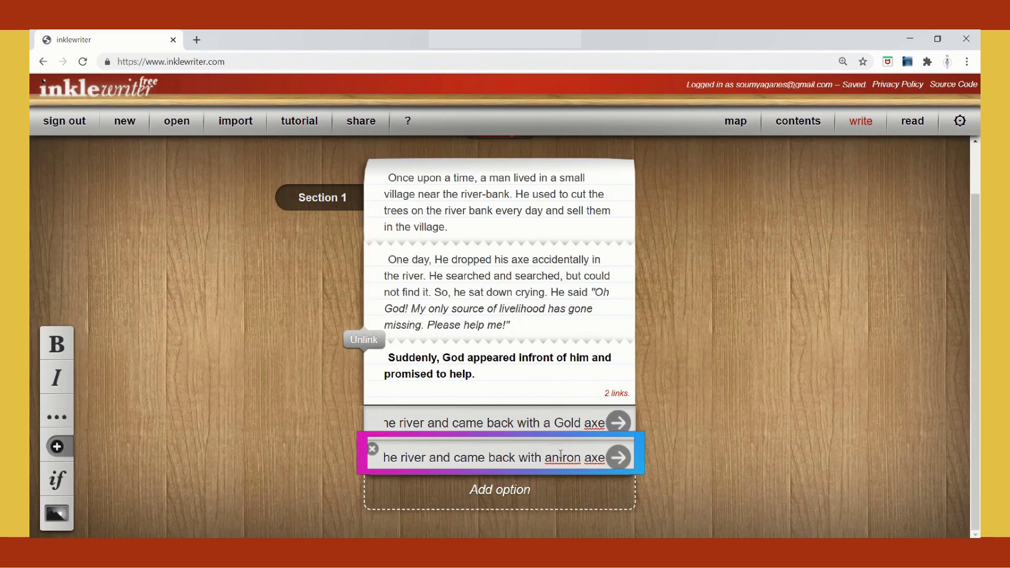
- Follow the Gold axe option through "He happily accepted the Gold axe." and return to the Gold axe paragraph
click(625, 422)
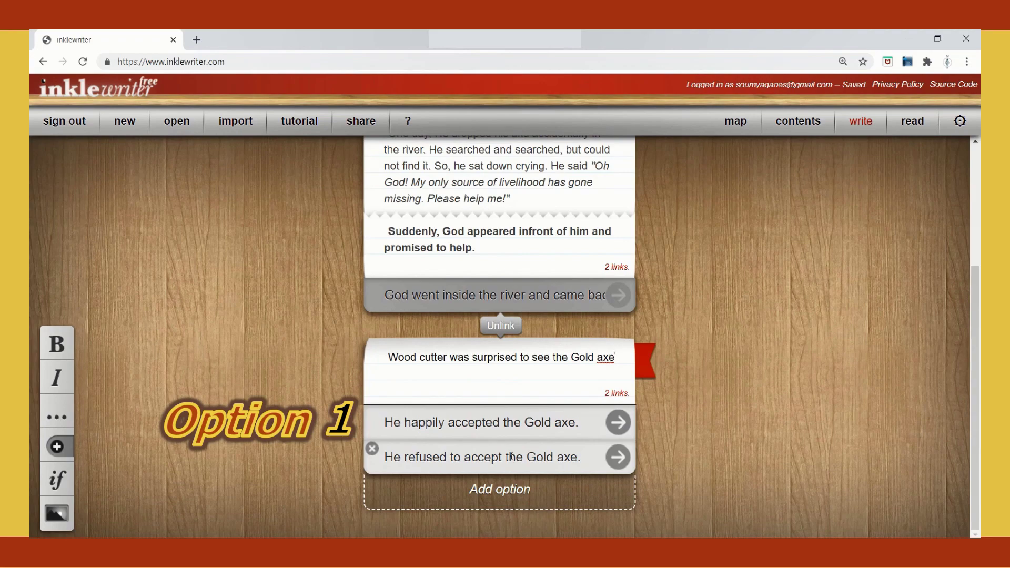
click(623, 429)
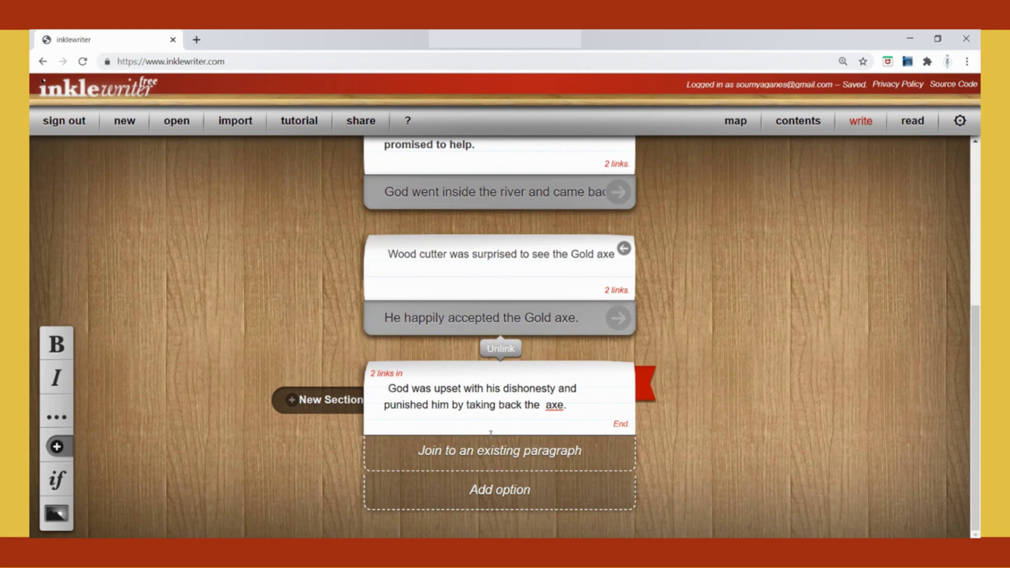
click(623, 249)
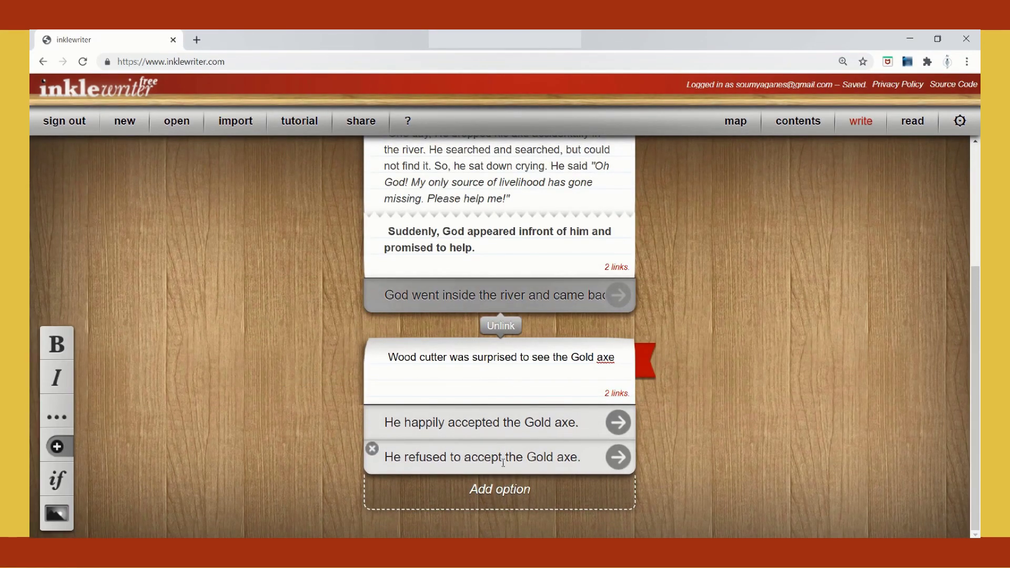
- Trace the "He refused to accept the Gold axe." branch through "Wood cutter accepted the silver axe" with the story contents shown, and go back
click(617, 458)
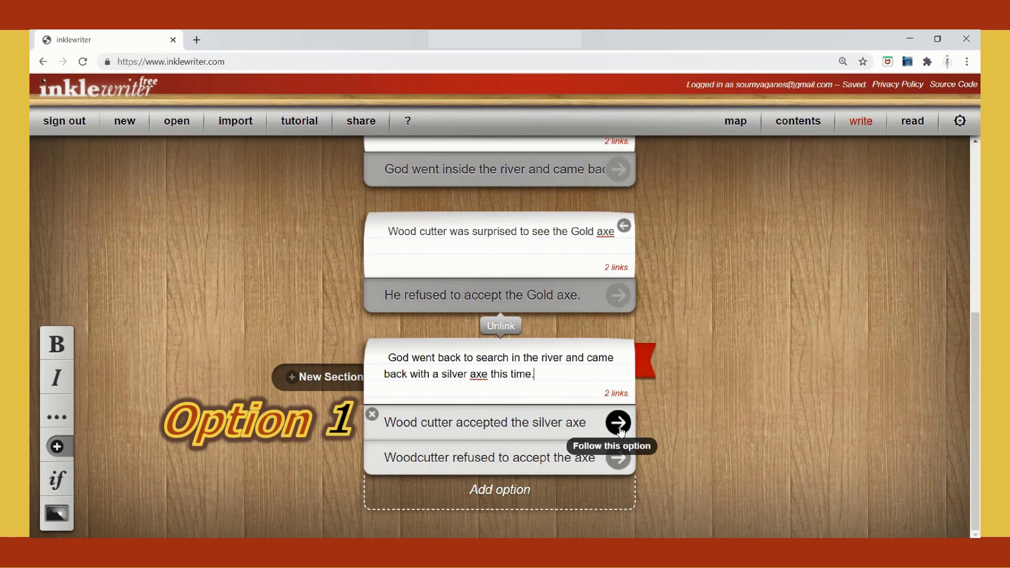
click(796, 123)
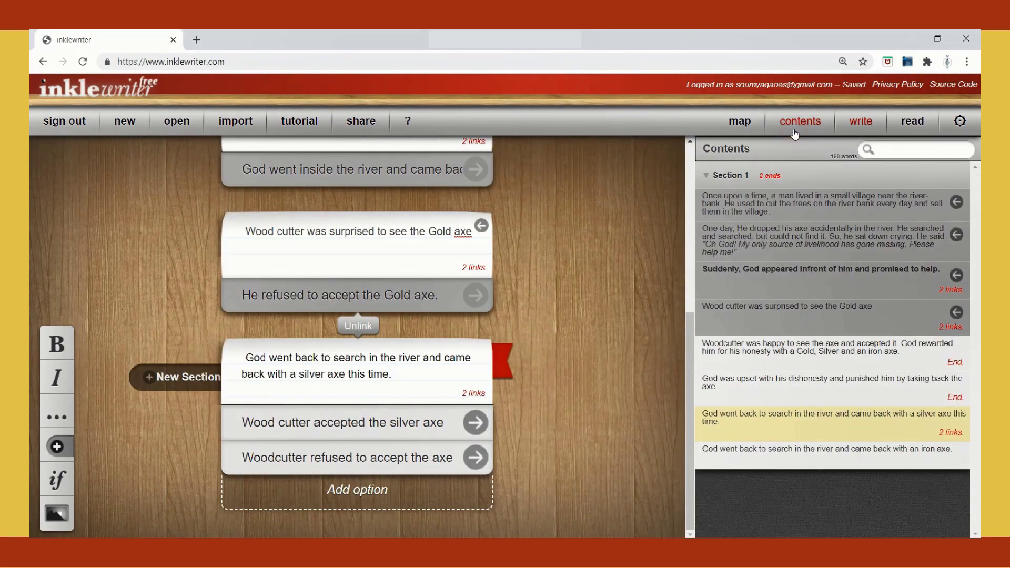
click(471, 425)
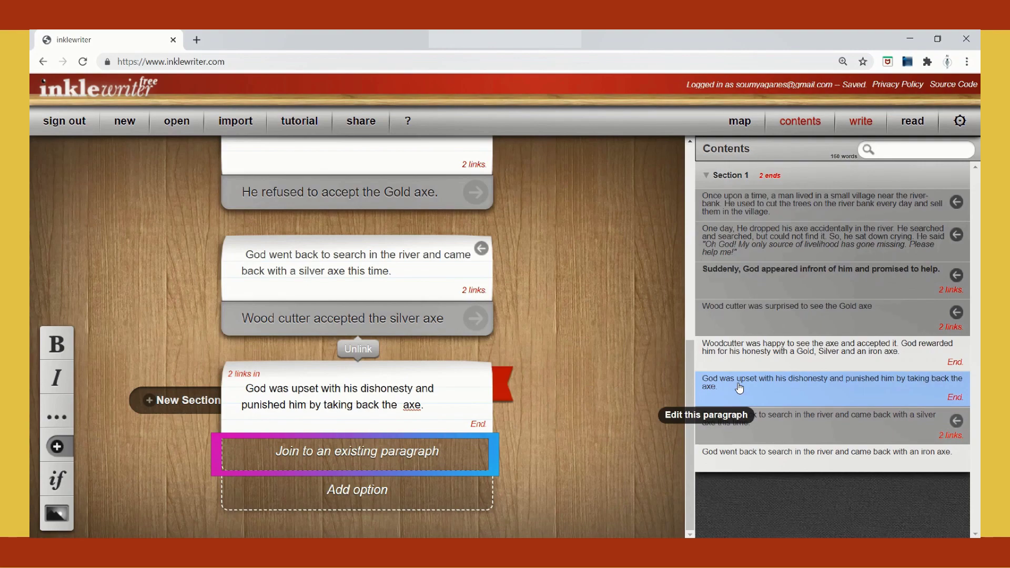
click(481, 249)
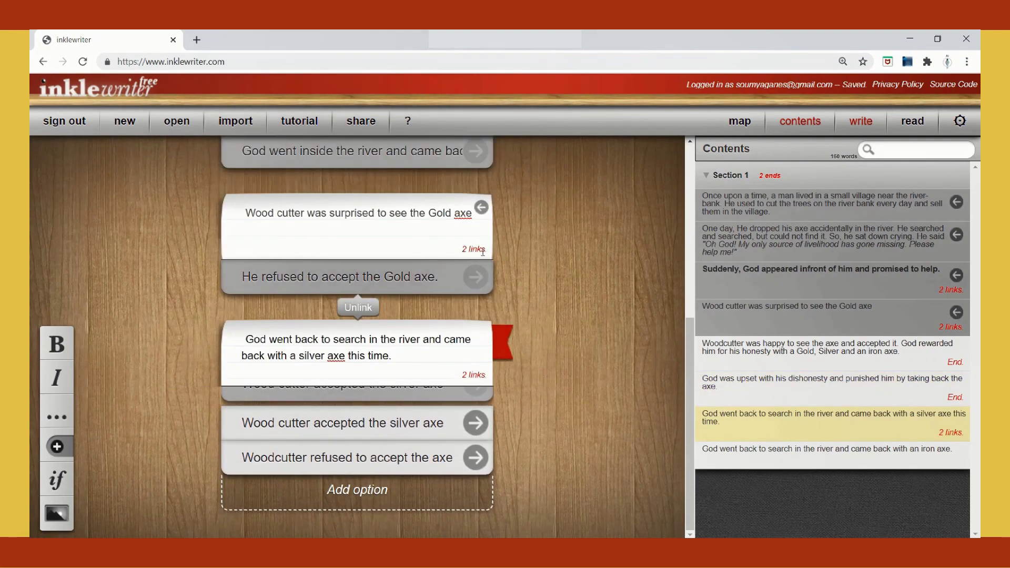
- Follow the "Woodcutter refused to accept the axe" branch to its ending and return to the story's beginning
click(475, 458)
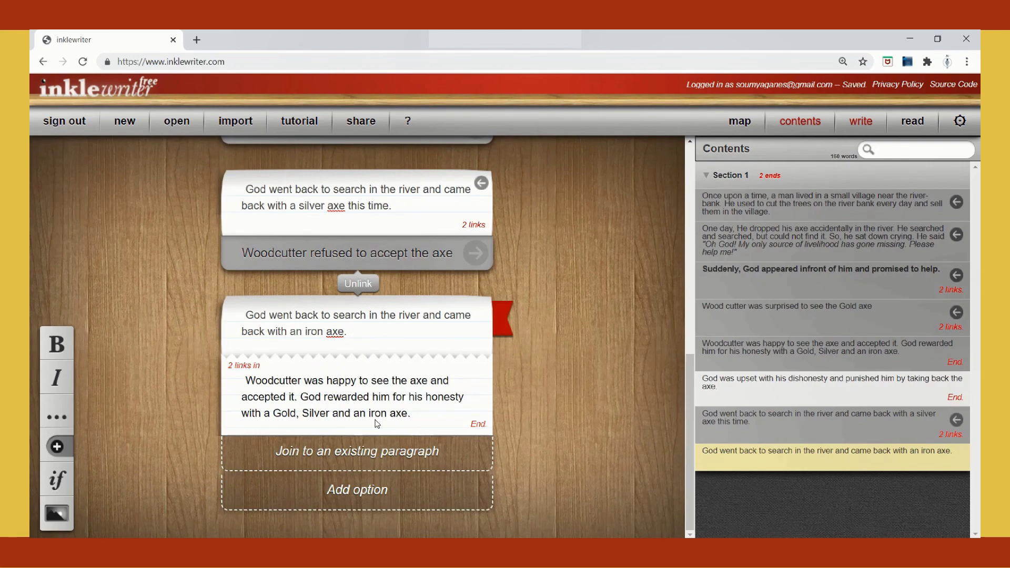
click(481, 184)
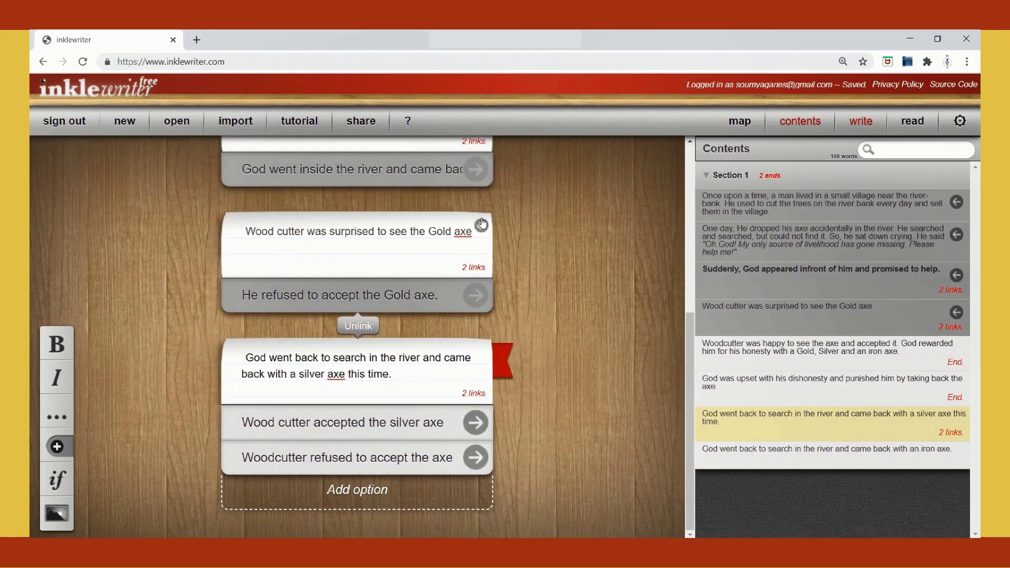
click(482, 224)
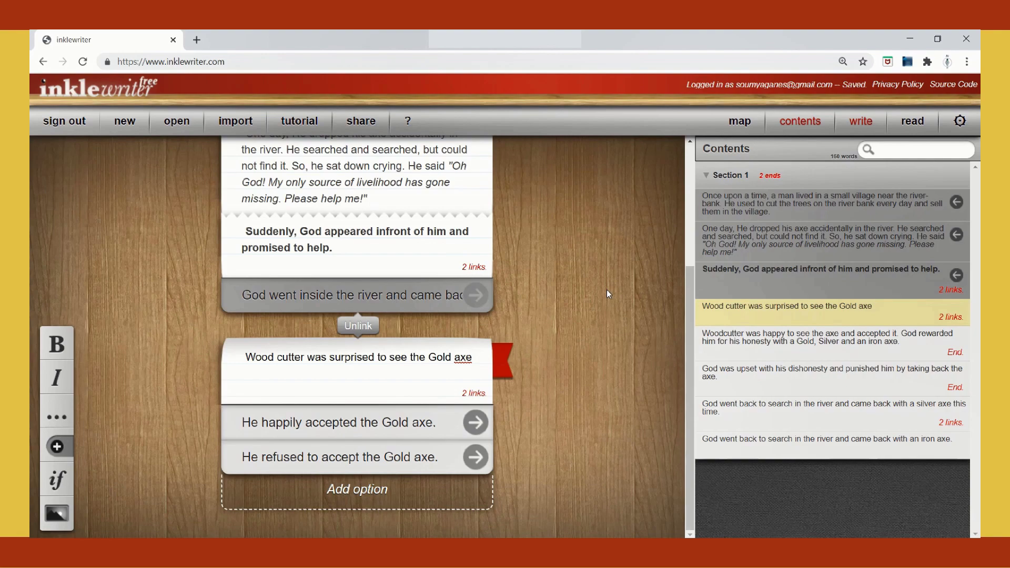
drag(685, 439, 519, 321)
click(481, 230)
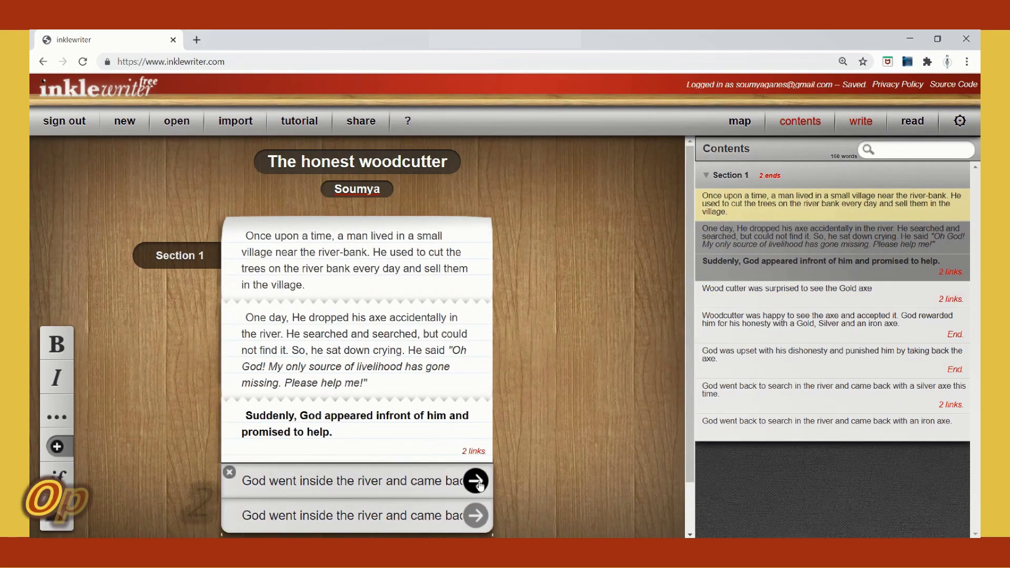
- Follow the second opening option, the iron axe, to its ending and return to the story's beginning
click(475, 515)
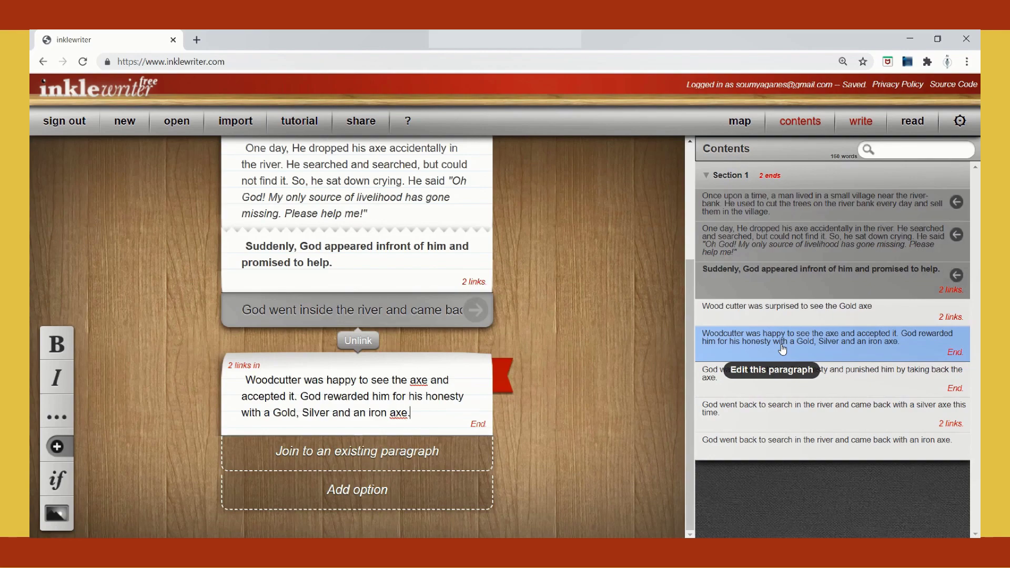
drag(689, 334, 686, 252)
click(481, 190)
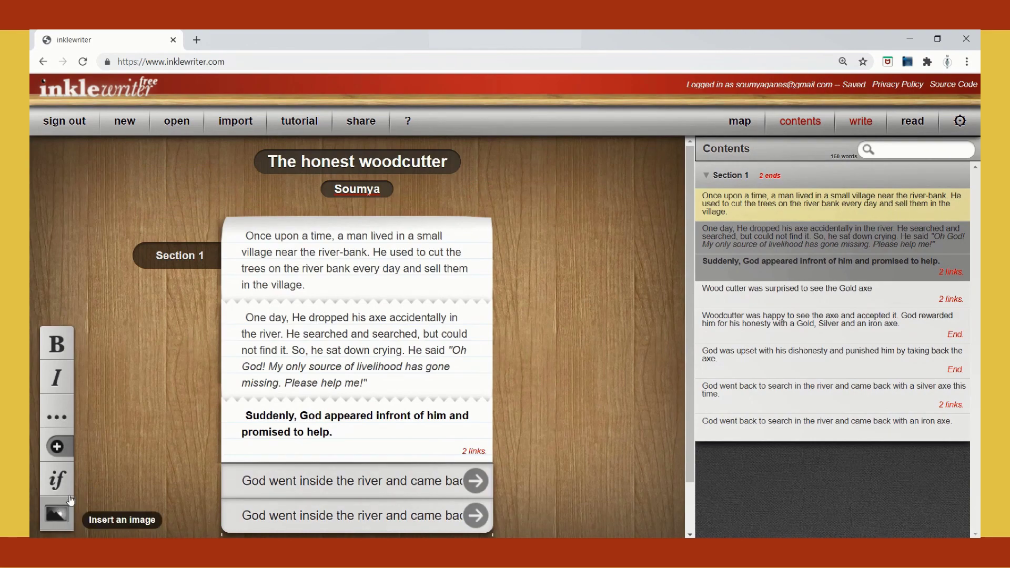
- Open Google Images at images.google.com in a new browser tab
click(200, 44)
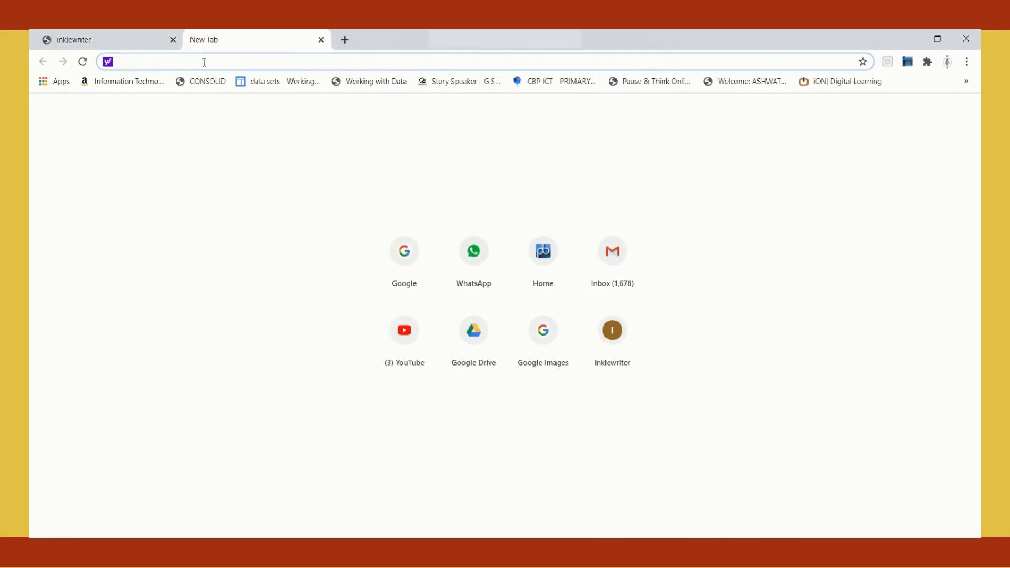
text(images)
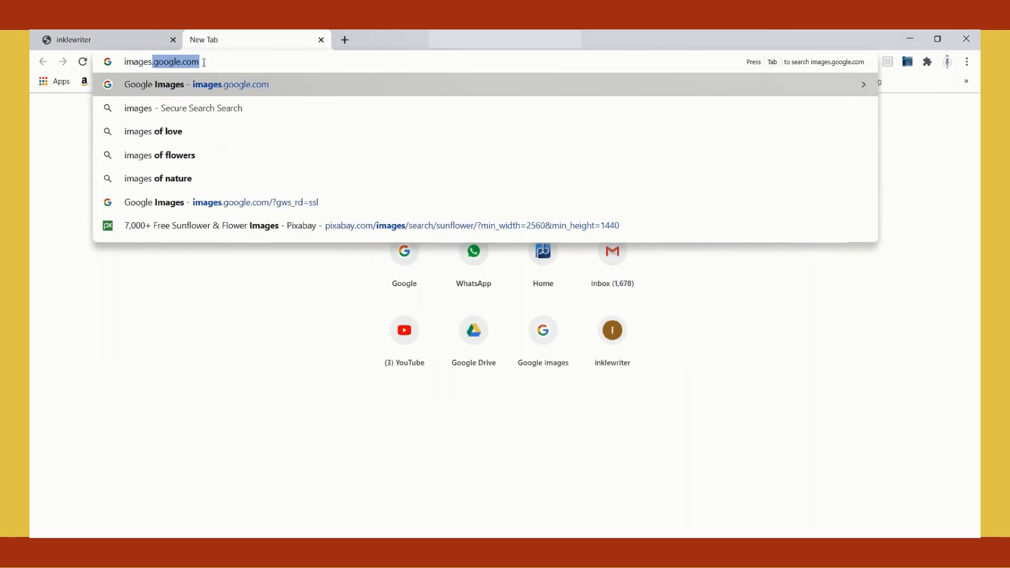
text(.google.com)
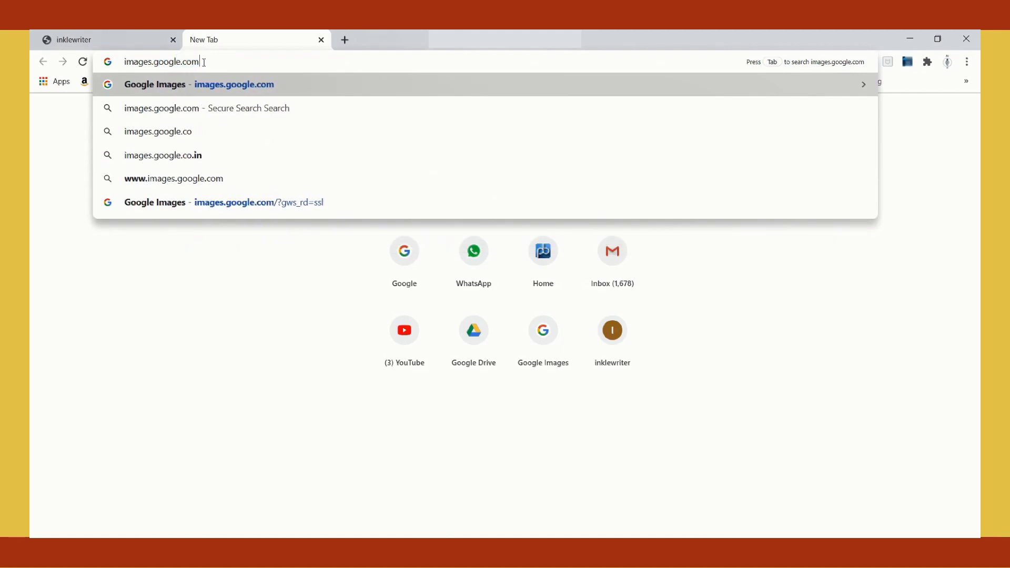
key(Return)
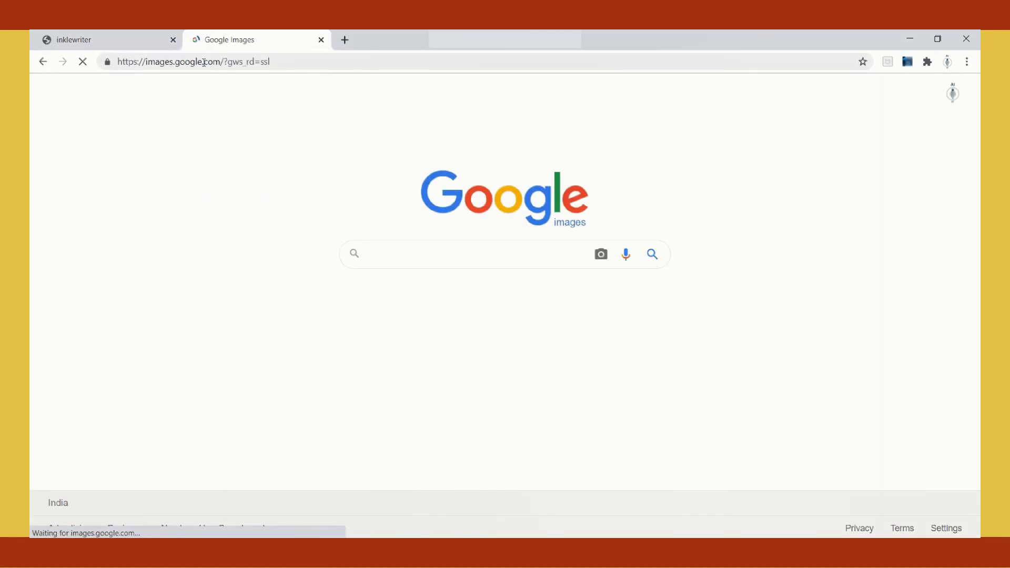
- Search Google Images for "the honest woodcutter story with pictures" and open the shortstories4kids.com page of the first result
text(the)
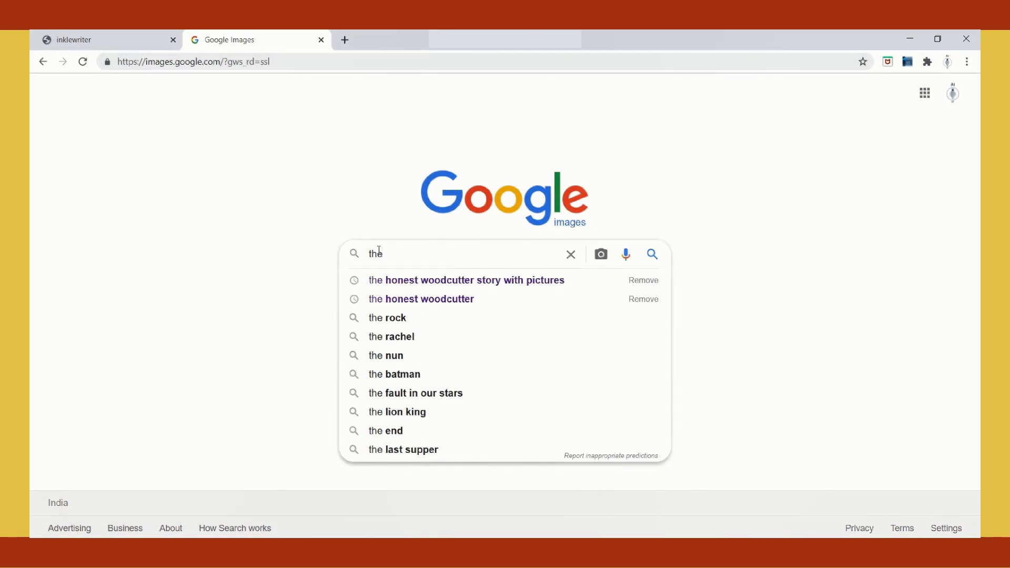
click(380, 280)
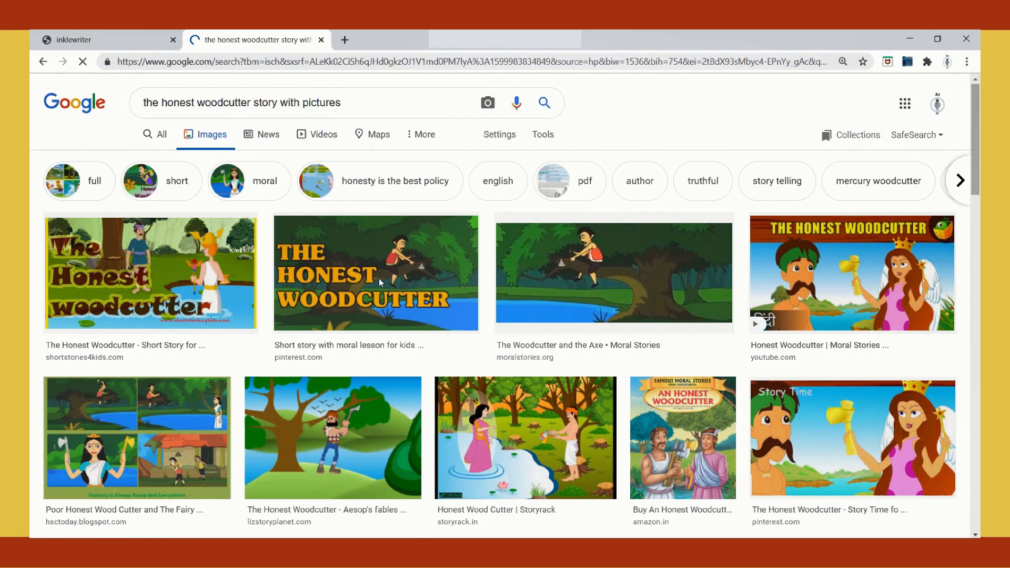
click(215, 282)
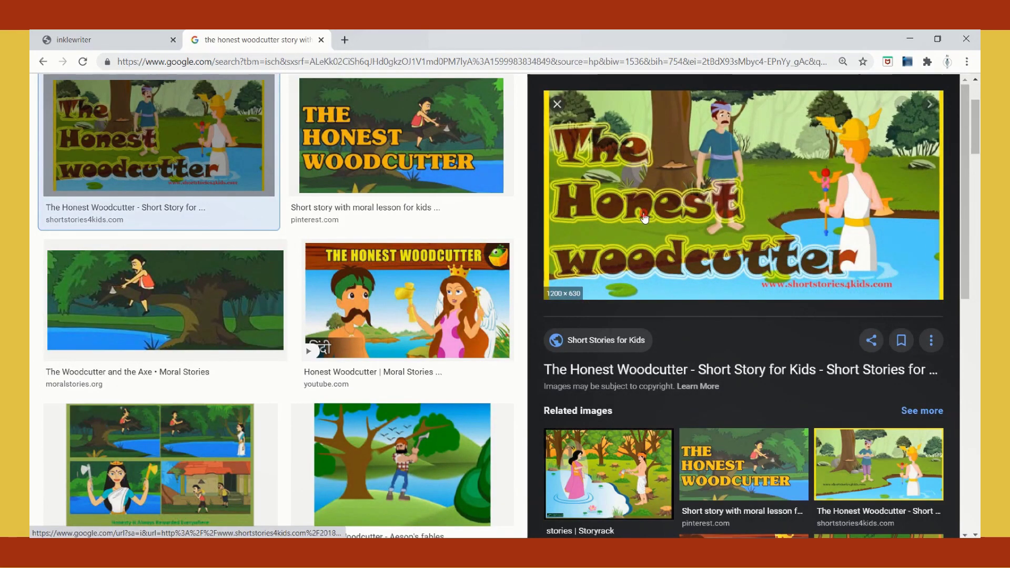
click(646, 218)
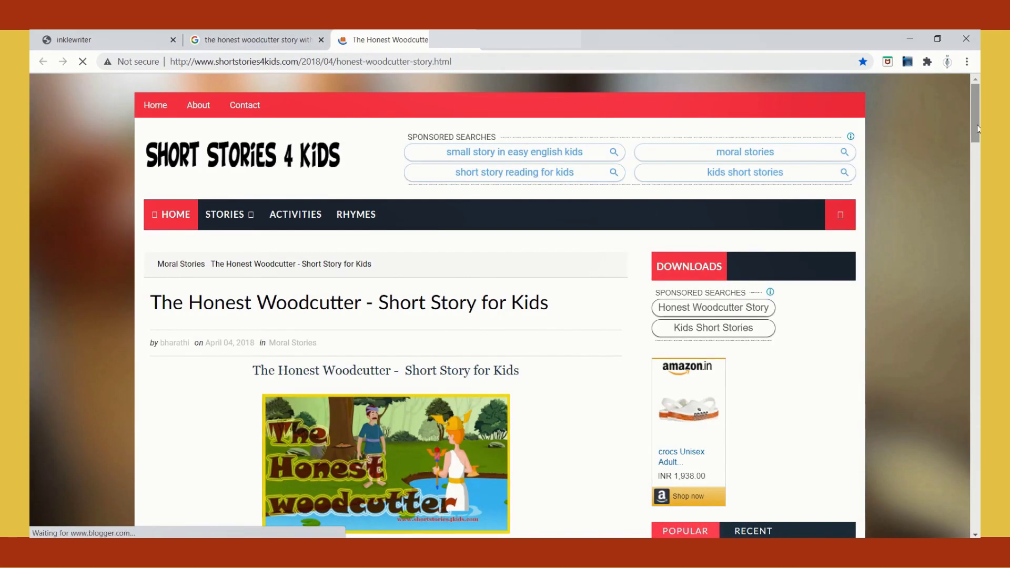
- Copy the image address of the illustration showing the axe dropped in the river
scroll(977, 148, down, 1)
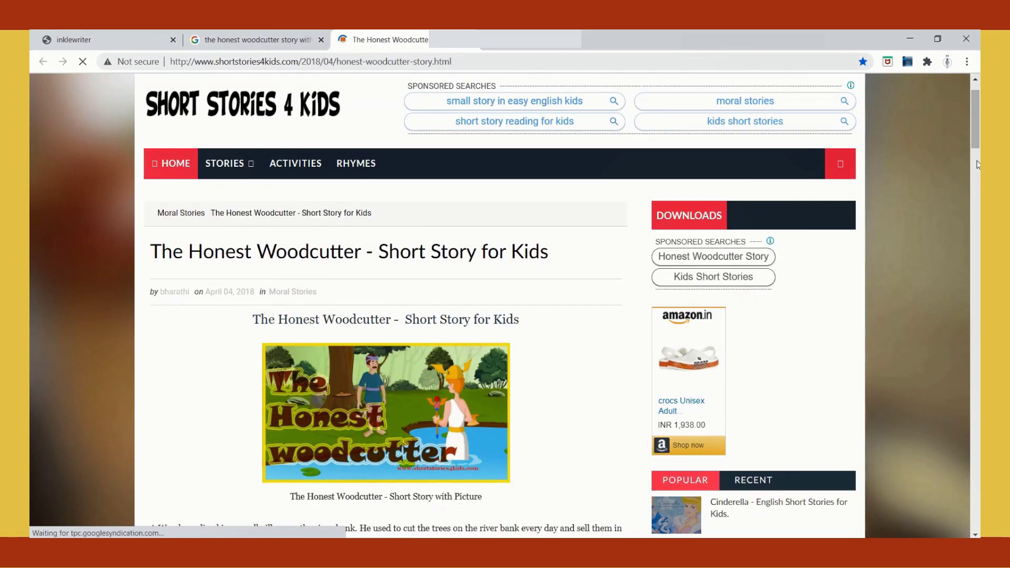
drag(973, 134, 977, 194)
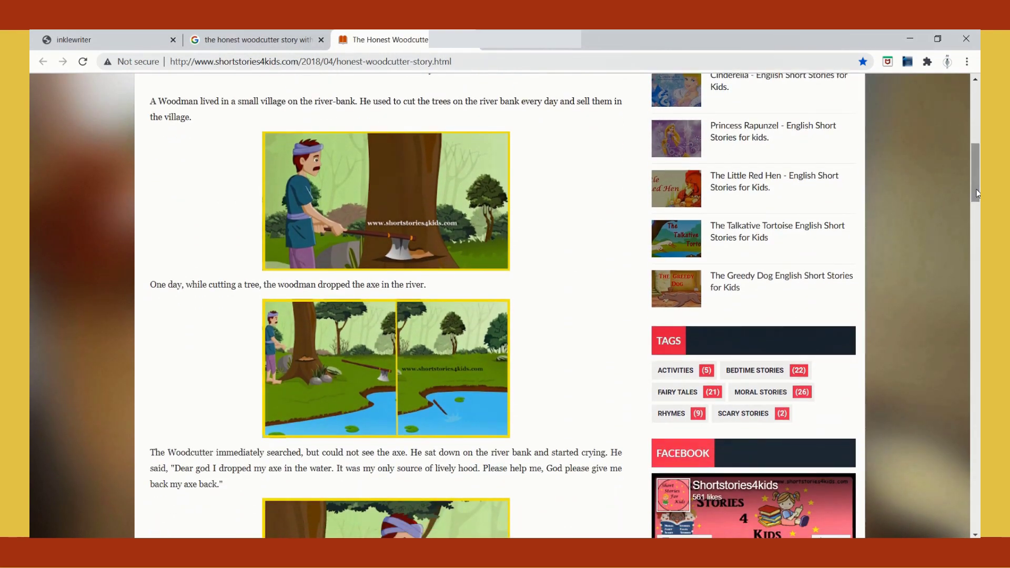
right_click(409, 390)
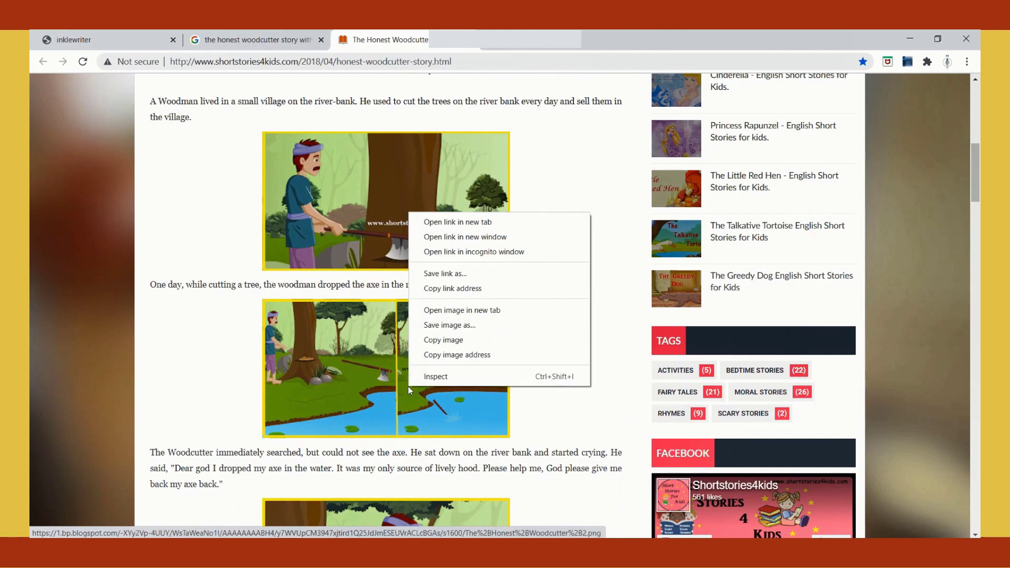
click(435, 356)
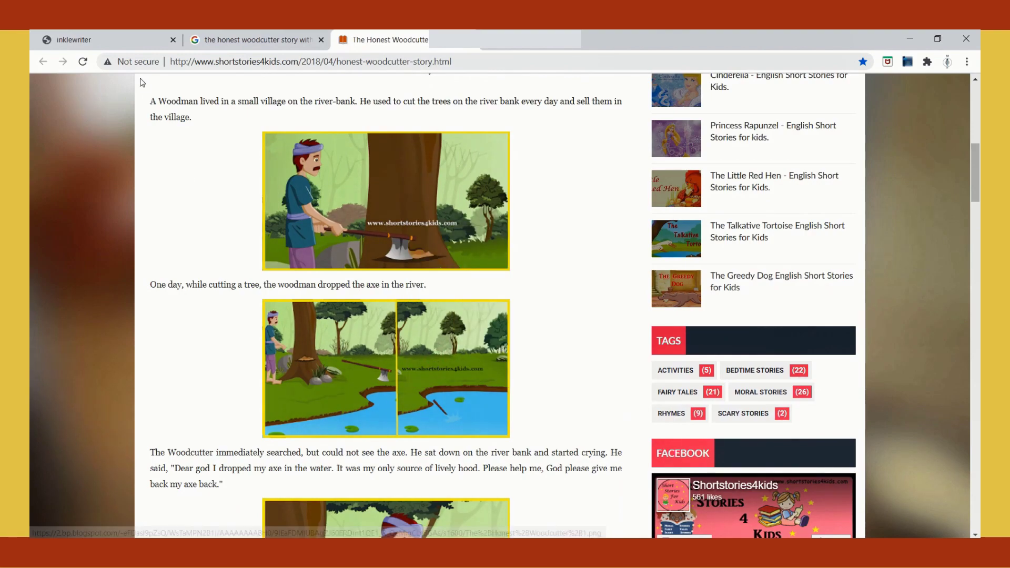
- Return to inklewriter and insert the copied image into the "One day, He dropped his axe accidentally in the river" paragraph
click(140, 40)
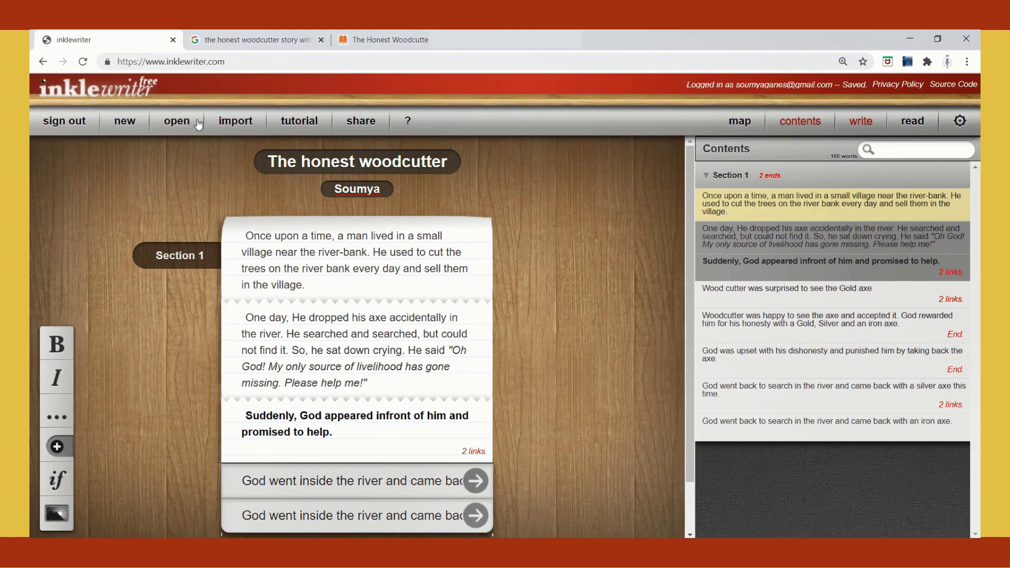
click(398, 387)
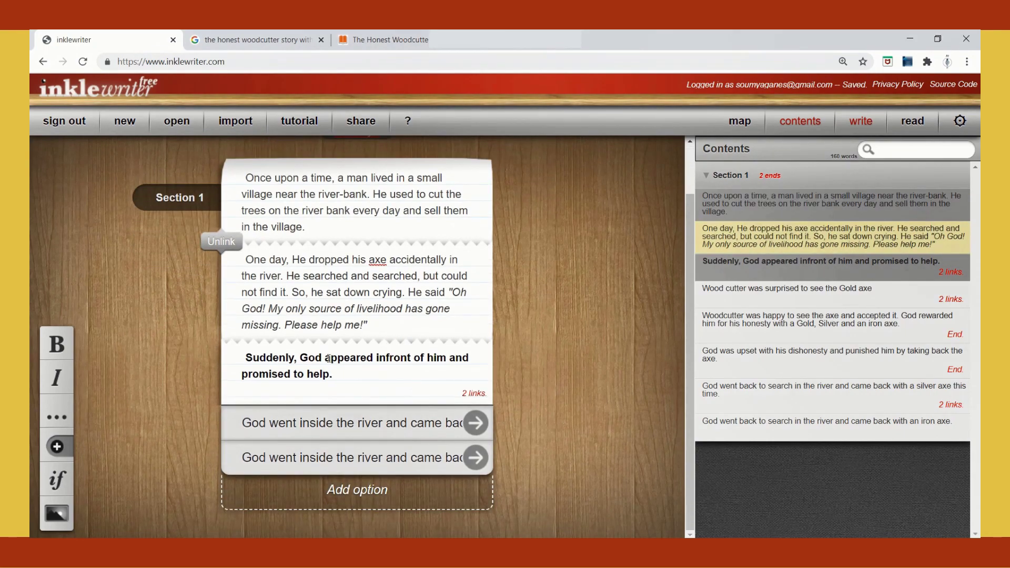
click(51, 517)
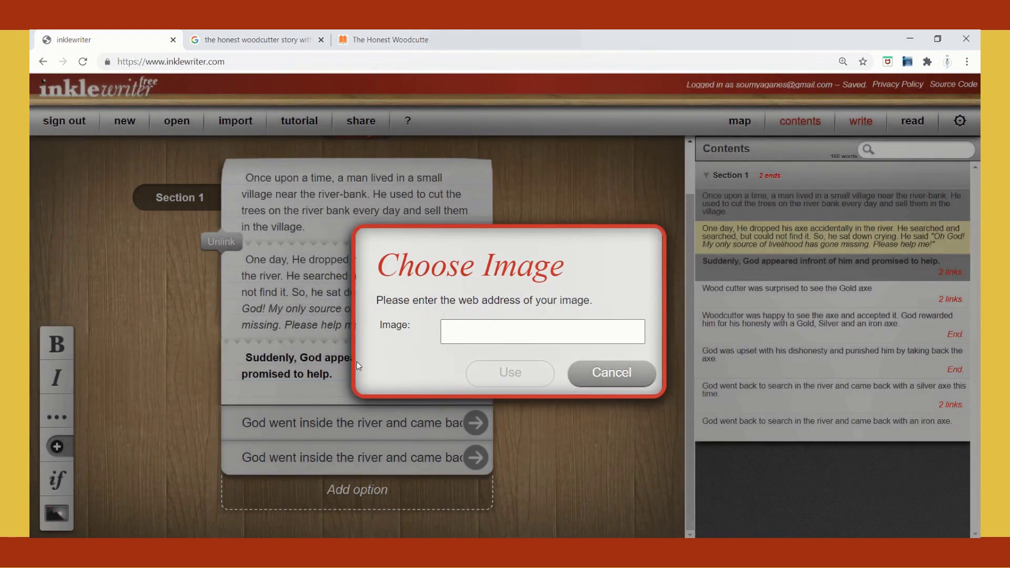
click(455, 329)
right_click(457, 329)
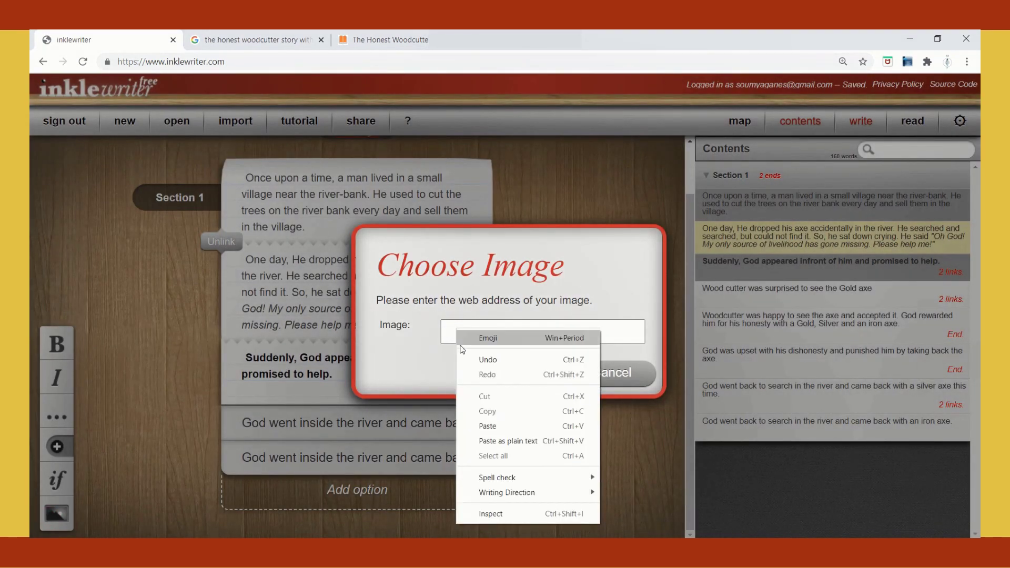
click(483, 426)
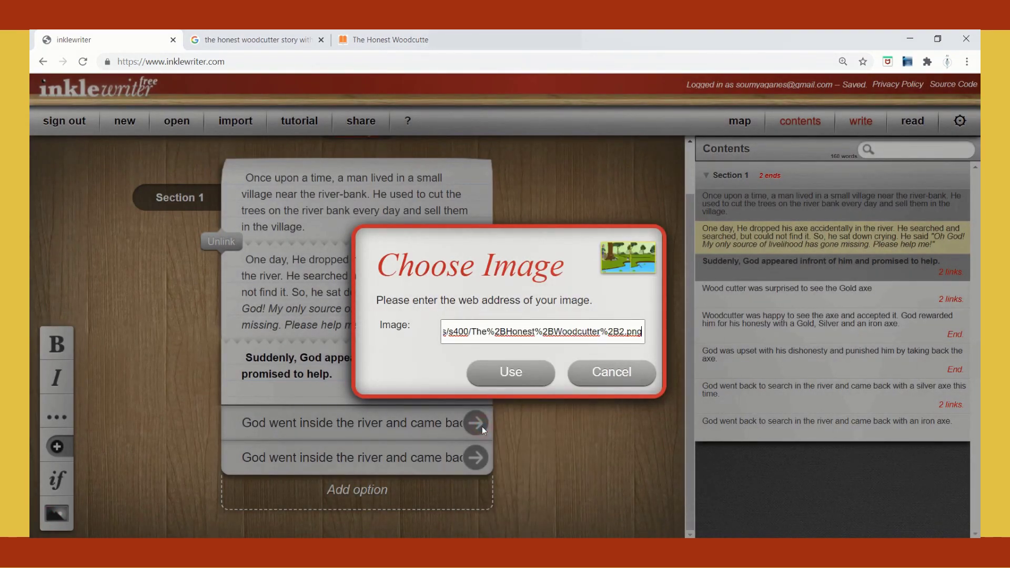
click(525, 375)
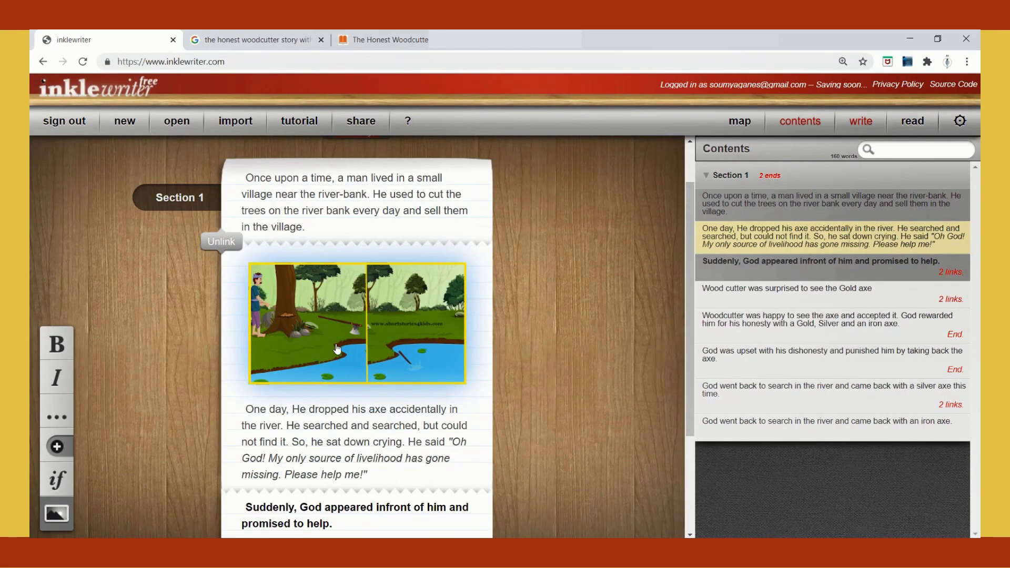
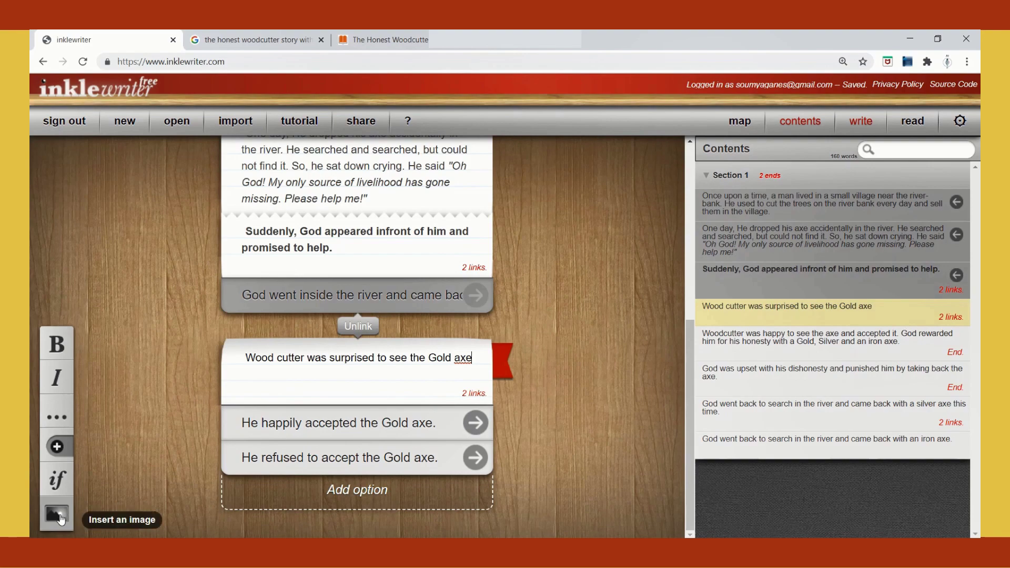
- Start an image for the "Wood cutter was surprised to see the Gold axe" paragraph and copy the gold axe illustration's address from the story page
click(60, 514)
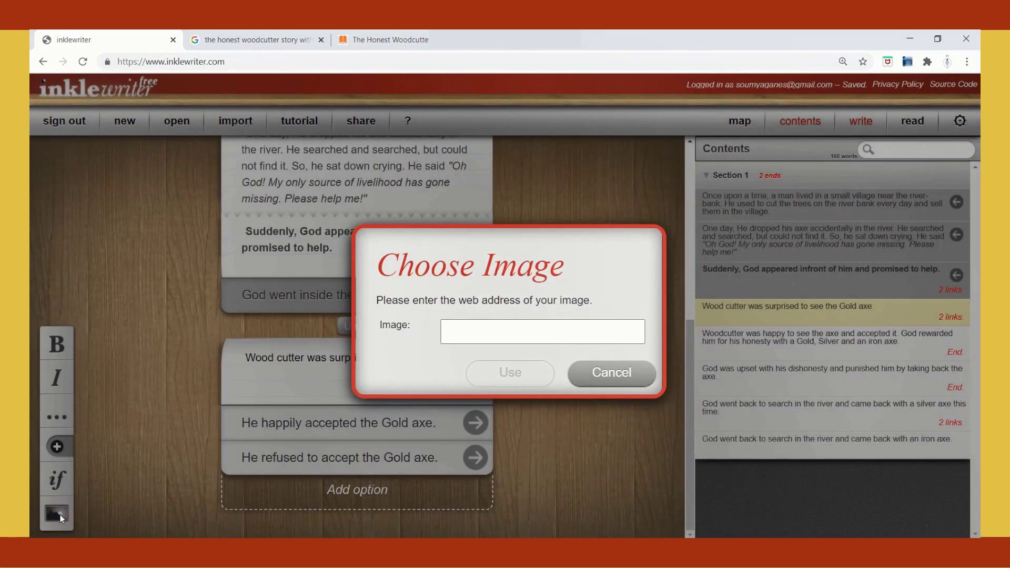
click(423, 41)
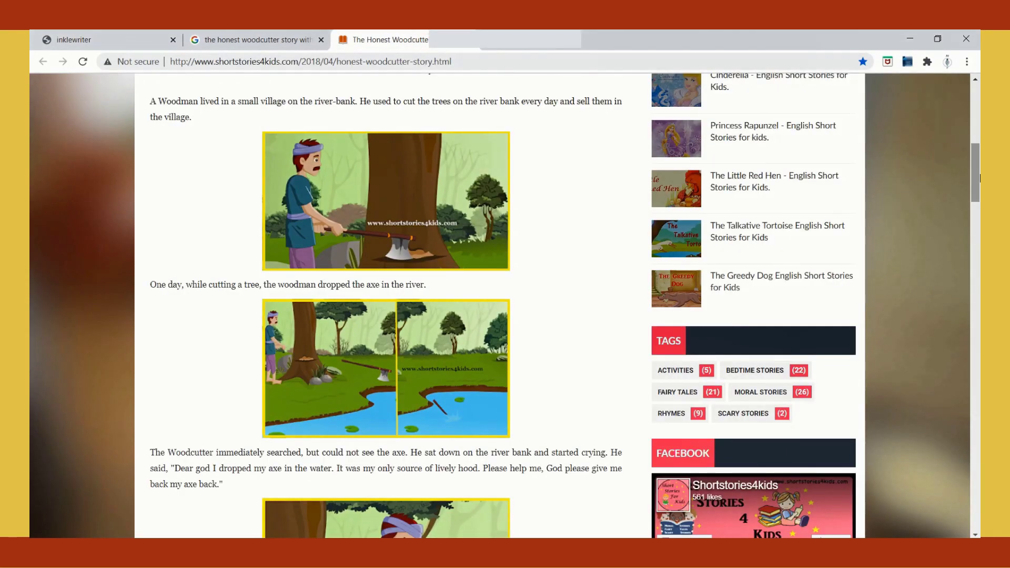
drag(978, 182, 979, 246)
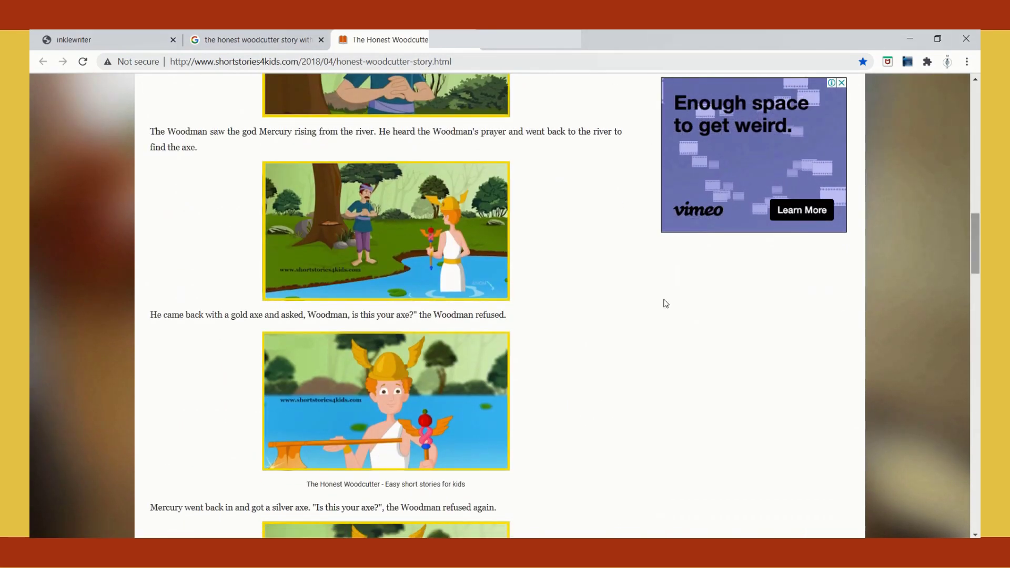
right_click(409, 400)
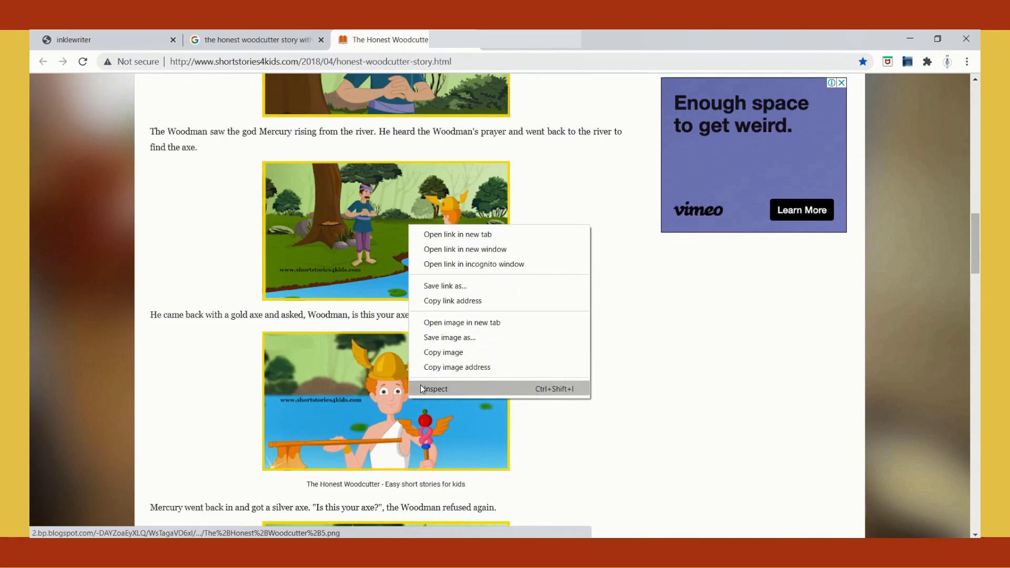
click(434, 367)
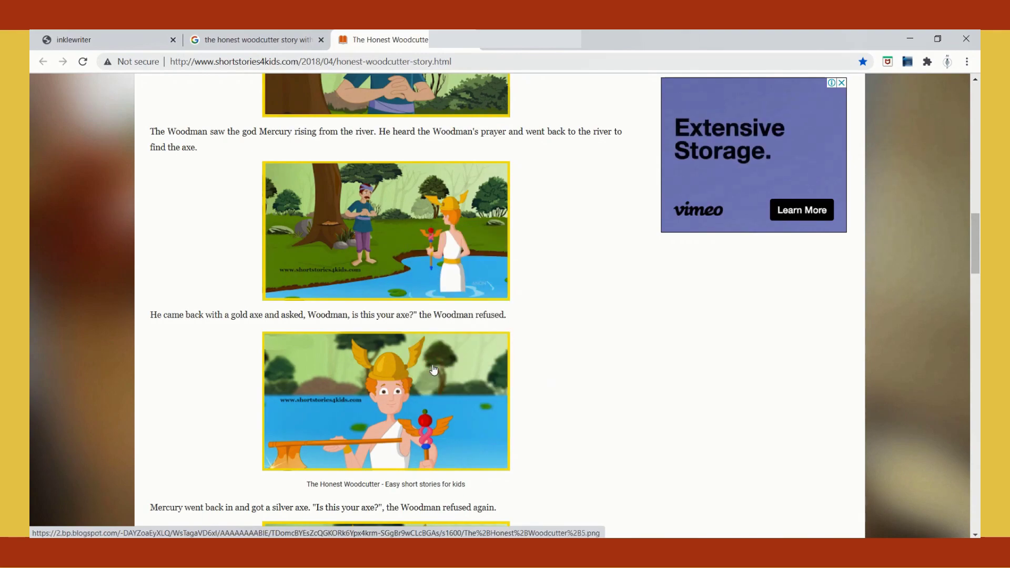
- Back in inklewriter, insert the gold axe illustration into the paragraph using the copied web address
click(253, 42)
click(138, 40)
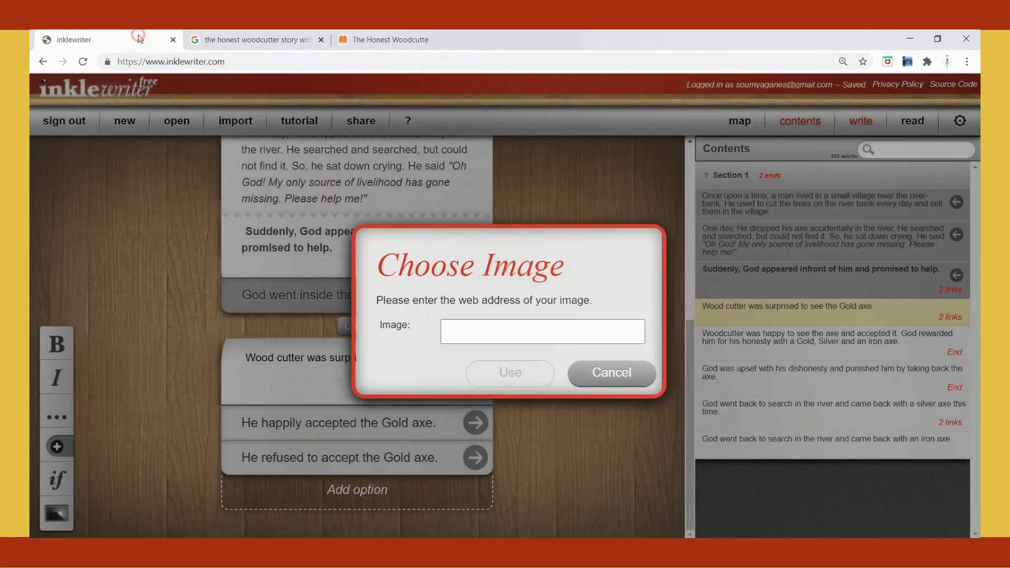
click(463, 331)
right_click(463, 333)
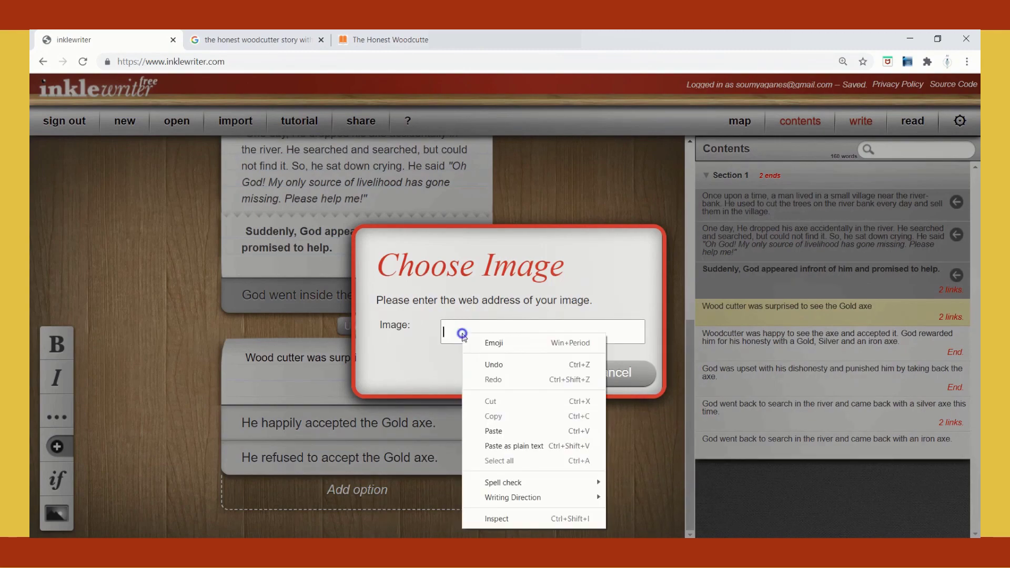
click(489, 435)
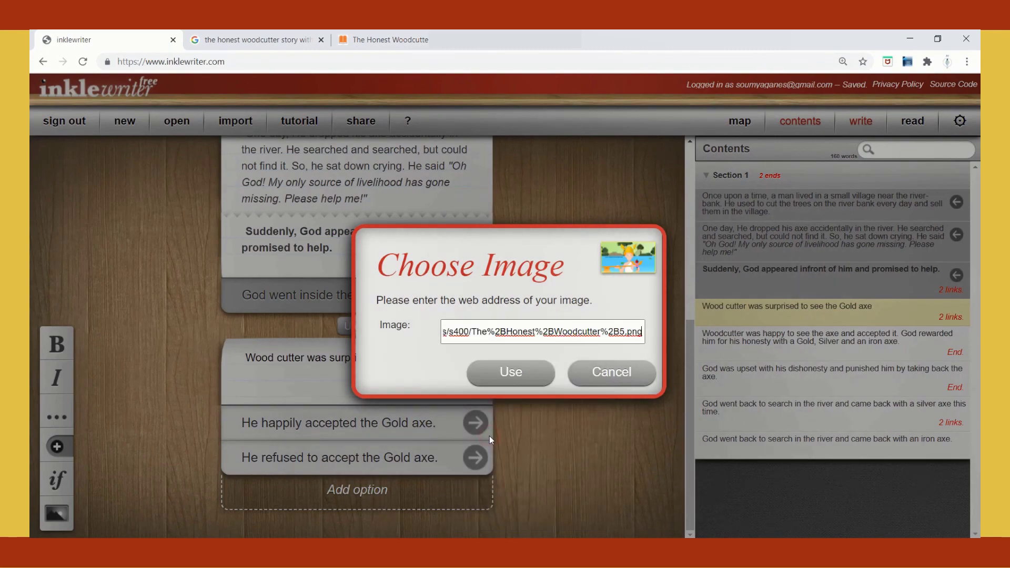
click(505, 386)
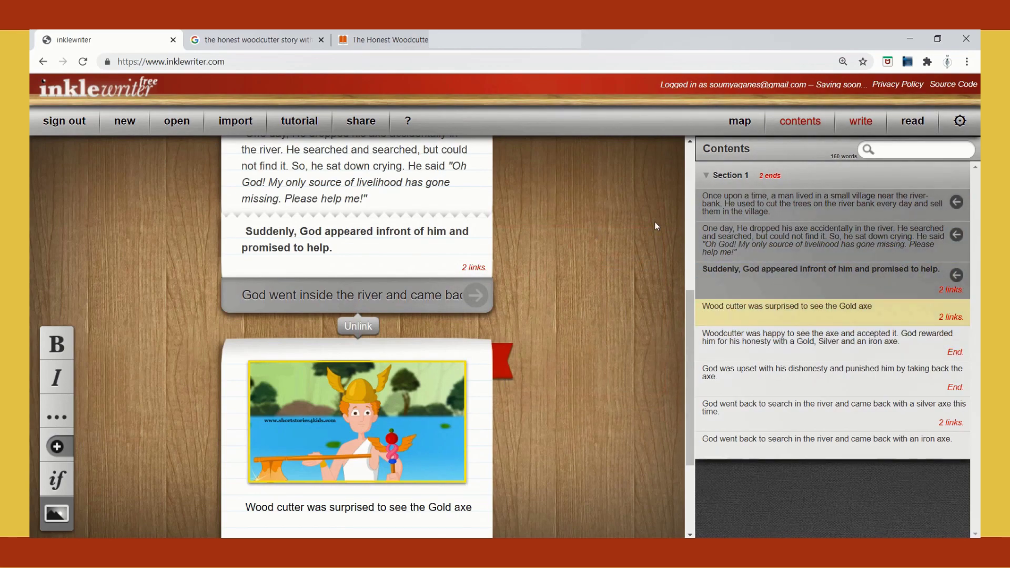
- Review the illustrated story from its beginning and follow "He refused to accept the Gold axe." to the silver axe paragraph
drag(689, 302, 689, 179)
scroll(476, 185, up, 2)
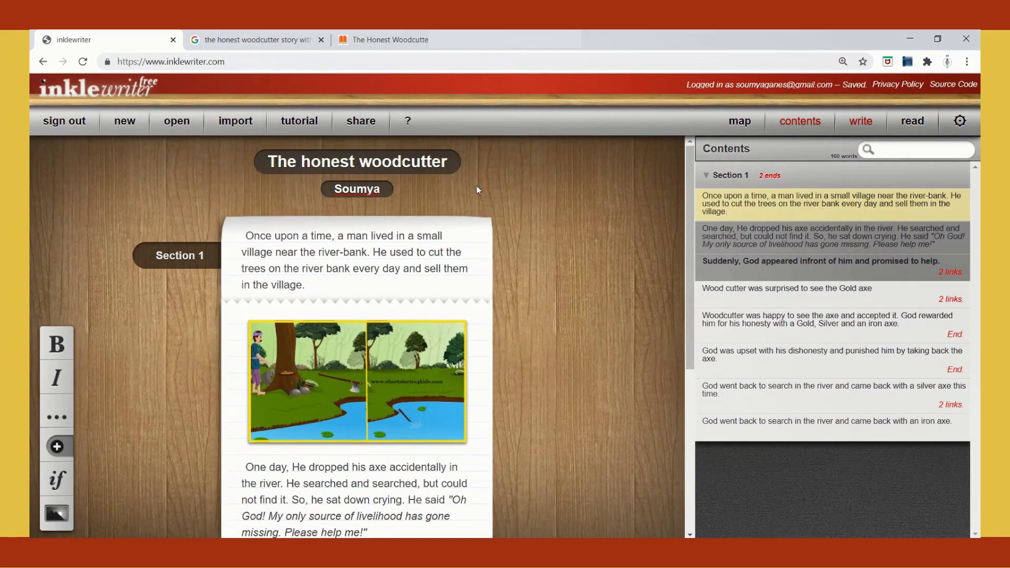
drag(691, 255, 680, 410)
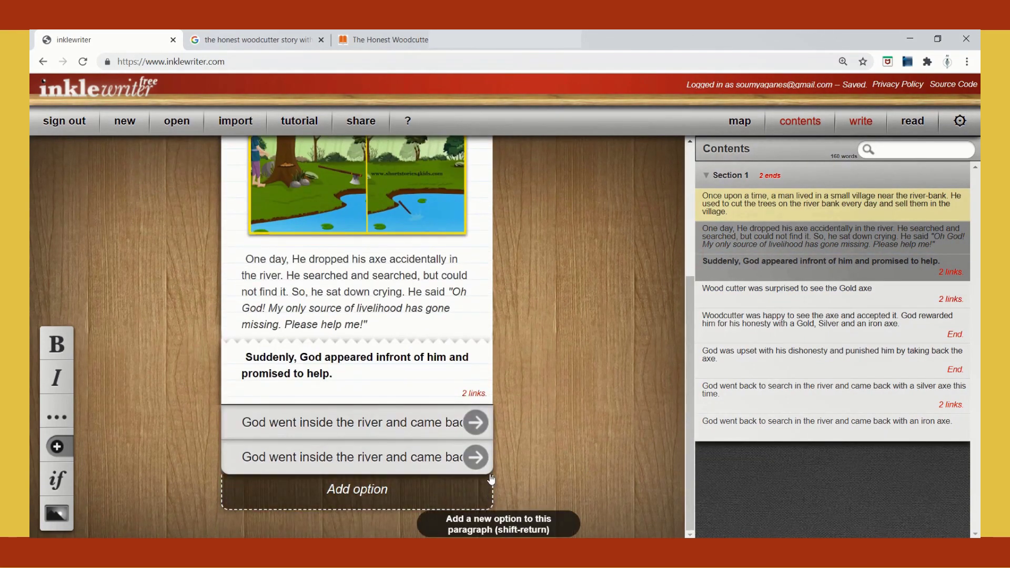
click(475, 422)
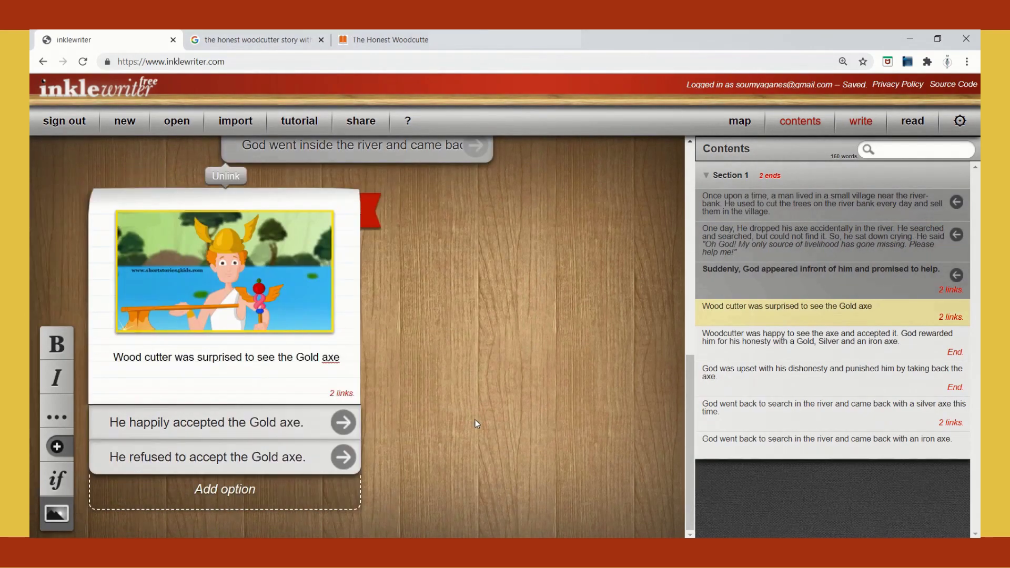
click(476, 458)
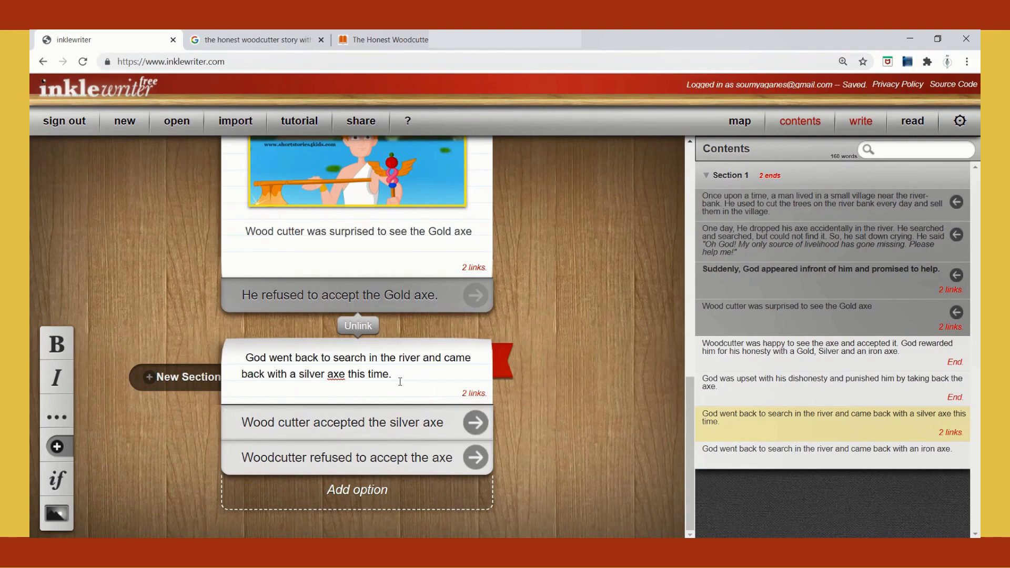
- Start an image for the silver axe paragraph and copy the silver axe illustration's address from the story page
click(61, 520)
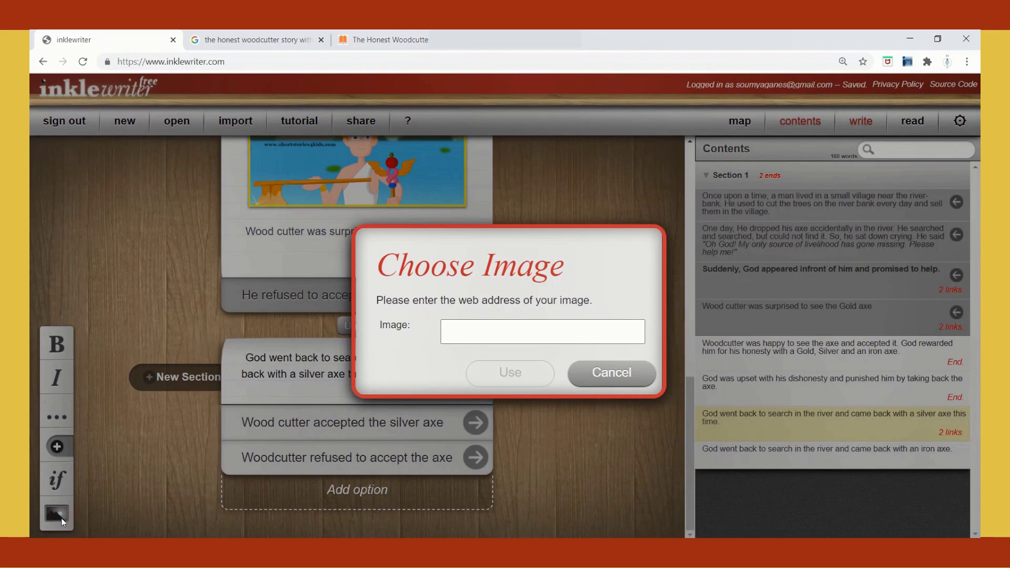
click(387, 45)
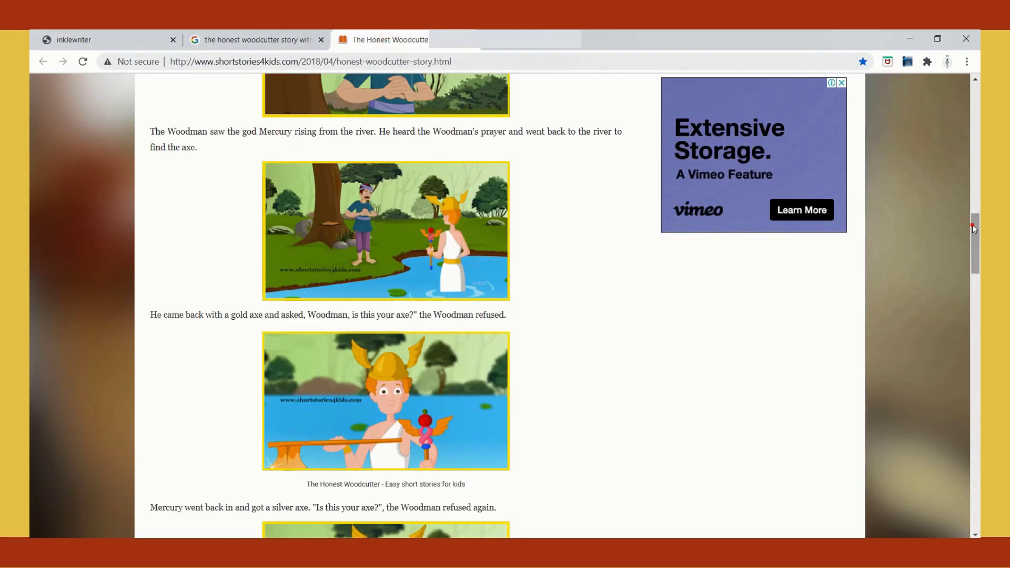
scroll(971, 225, down, 6)
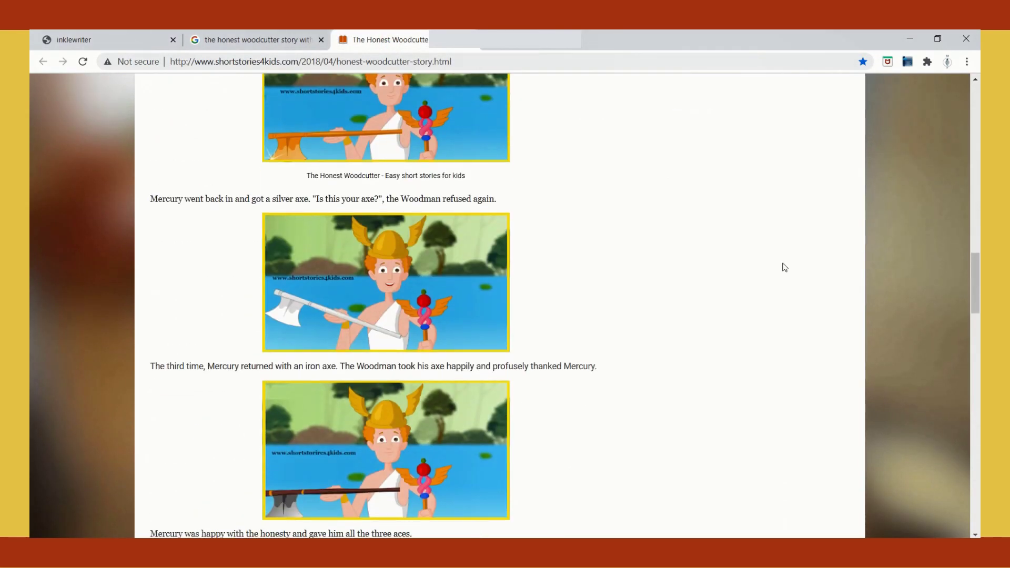
right_click(398, 316)
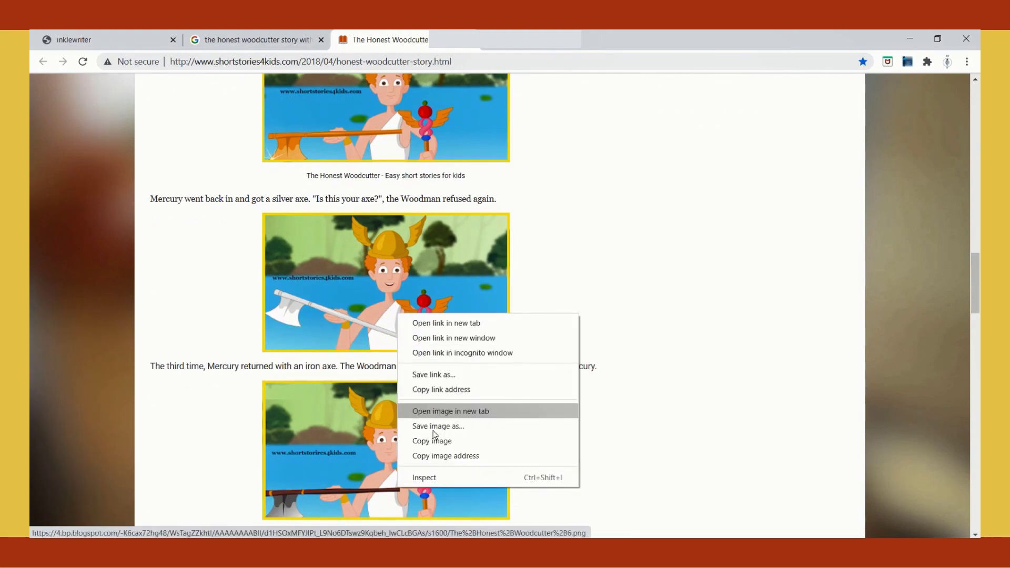
click(435, 456)
- Back in inklewriter, insert the silver axe illustration into the silver axe paragraph using the copied web address
click(105, 39)
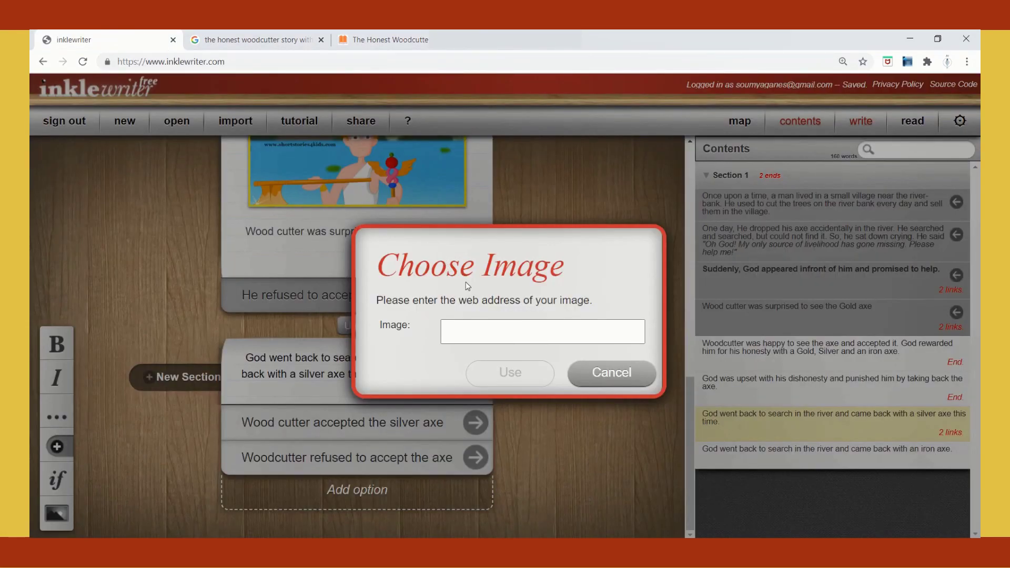
right_click(473, 338)
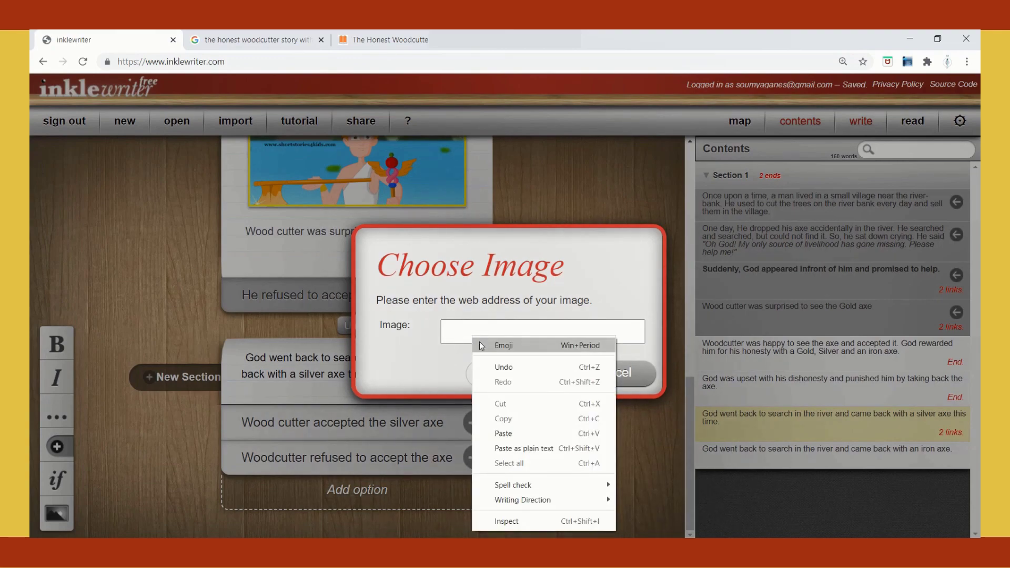
click(510, 432)
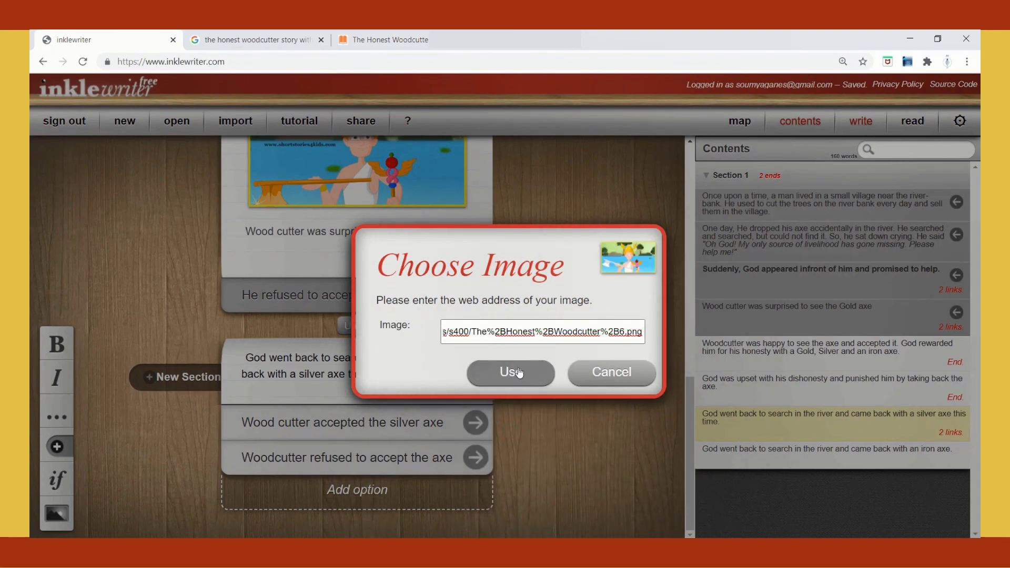
click(519, 372)
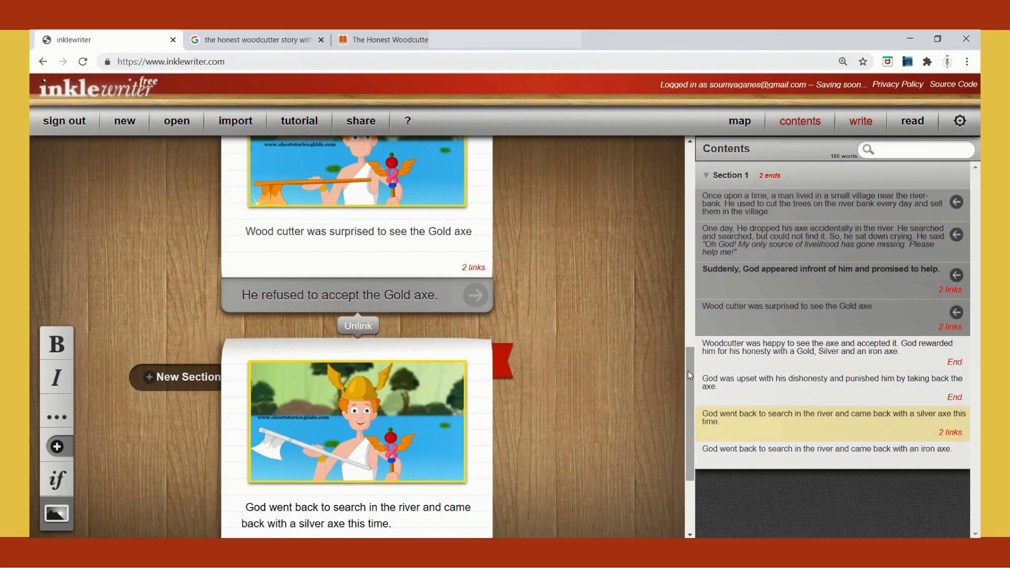
- Follow "Woodcutter refused to accept the axe" to the iron axe paragraph and copy the iron axe illustration's address from the story page
drag(687, 371, 684, 441)
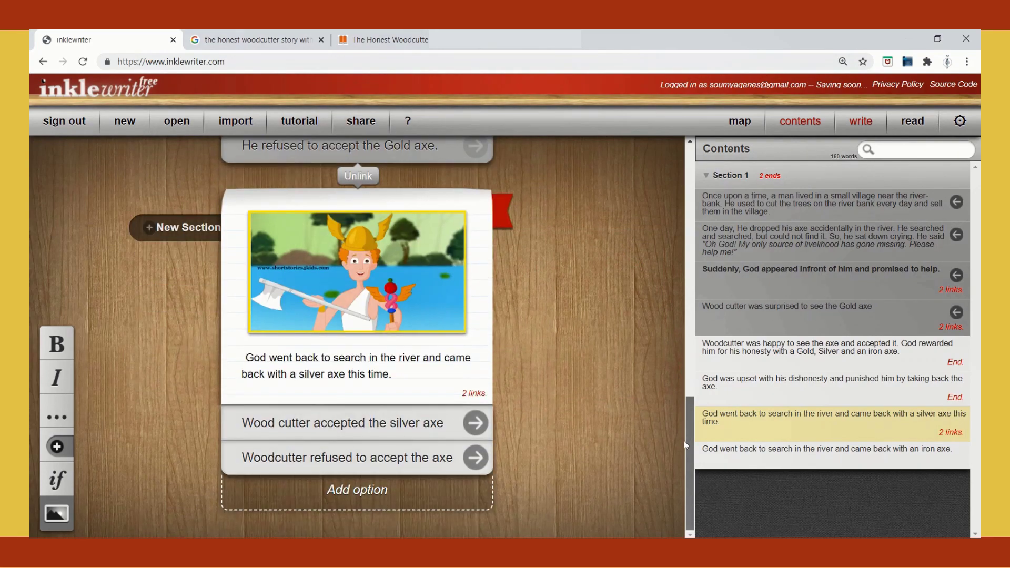
click(475, 457)
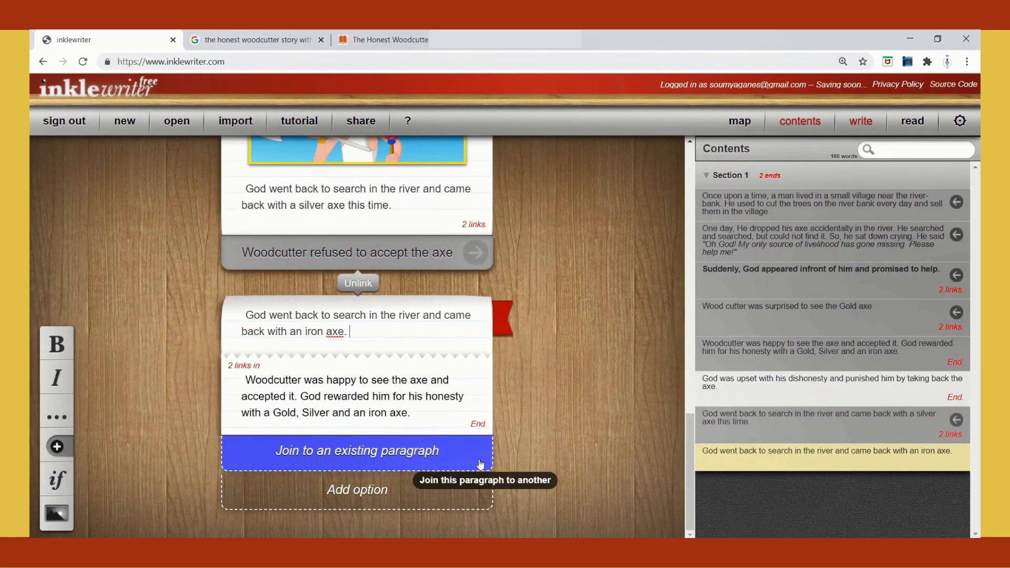
click(385, 335)
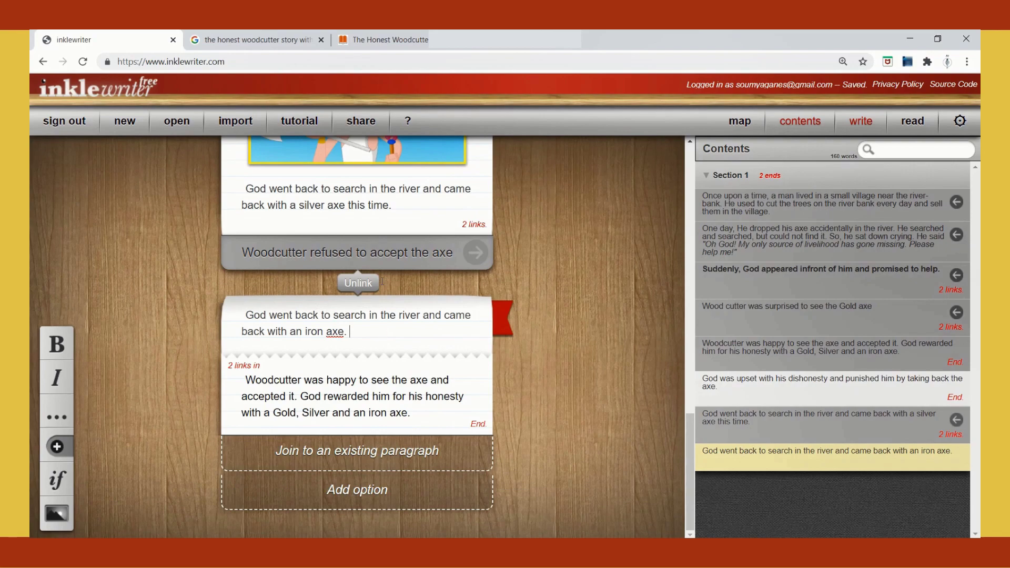
click(389, 42)
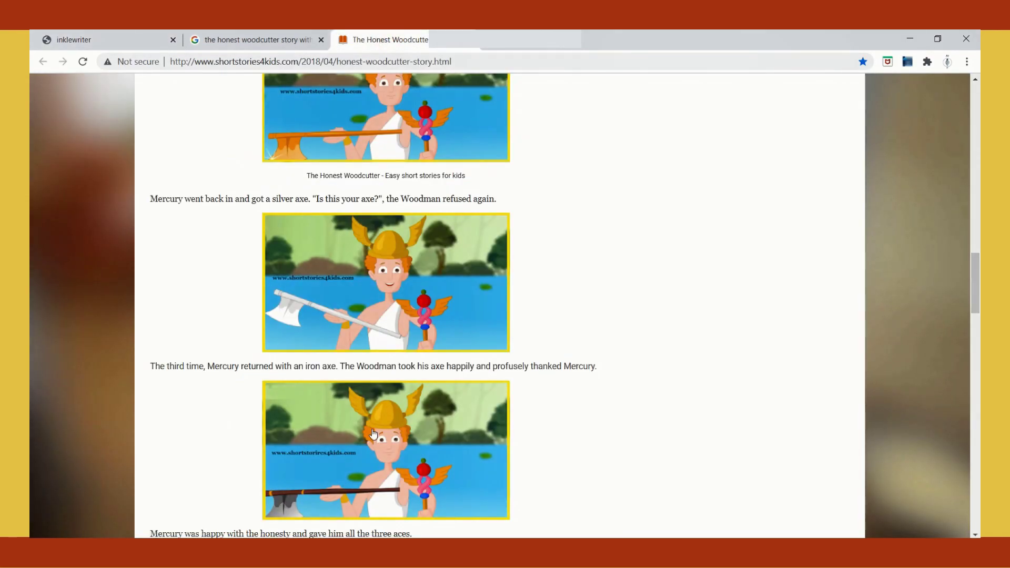
right_click(371, 447)
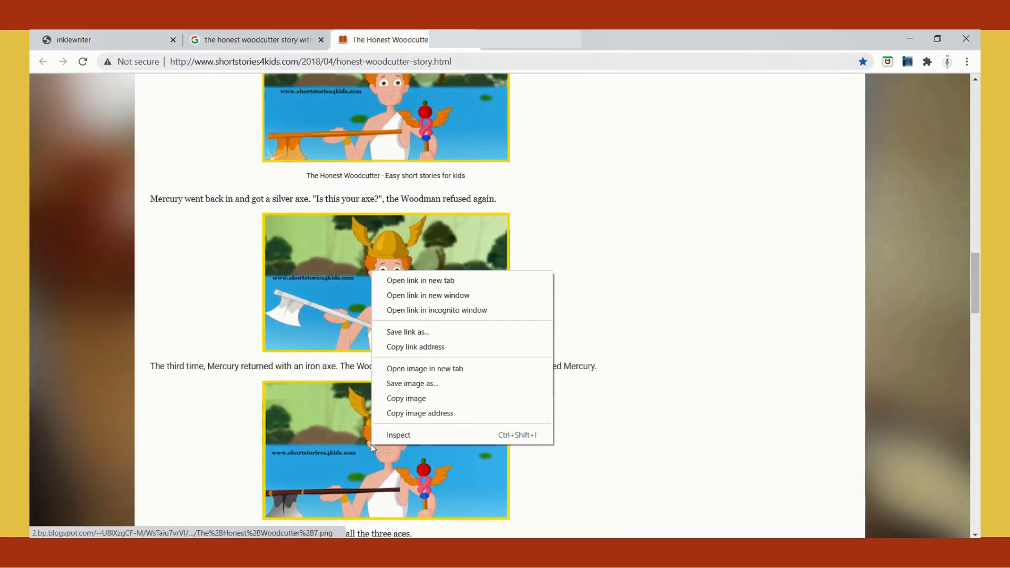
click(400, 413)
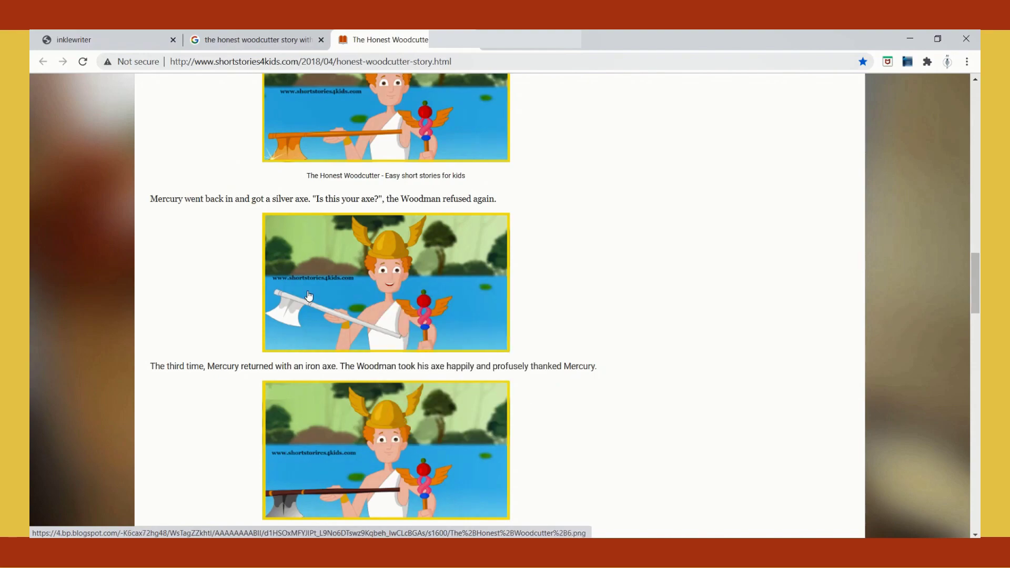
- Return to inklewriter and insert the iron axe illustration into the iron axe paragraph using the copied web address
click(133, 42)
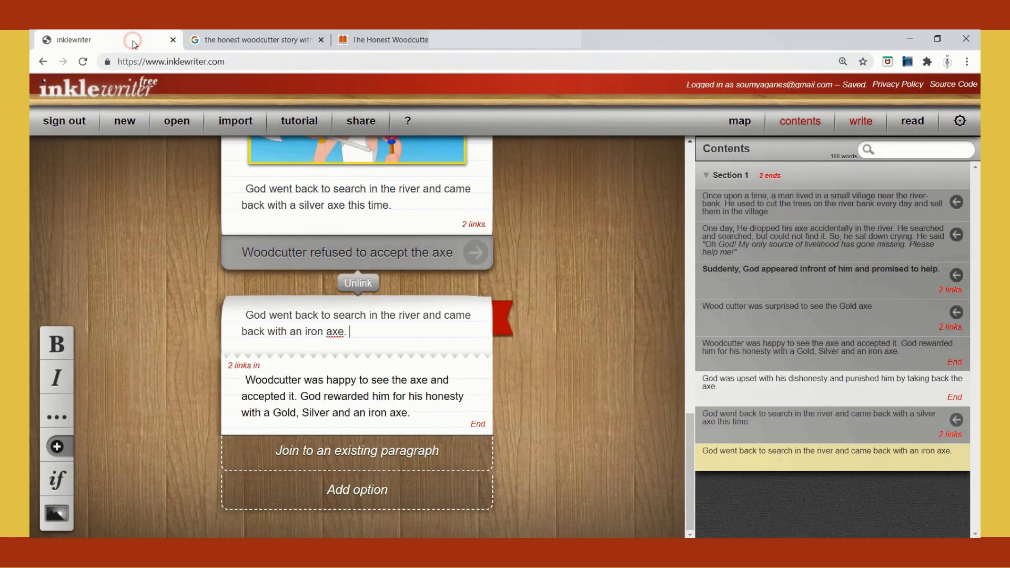
click(60, 513)
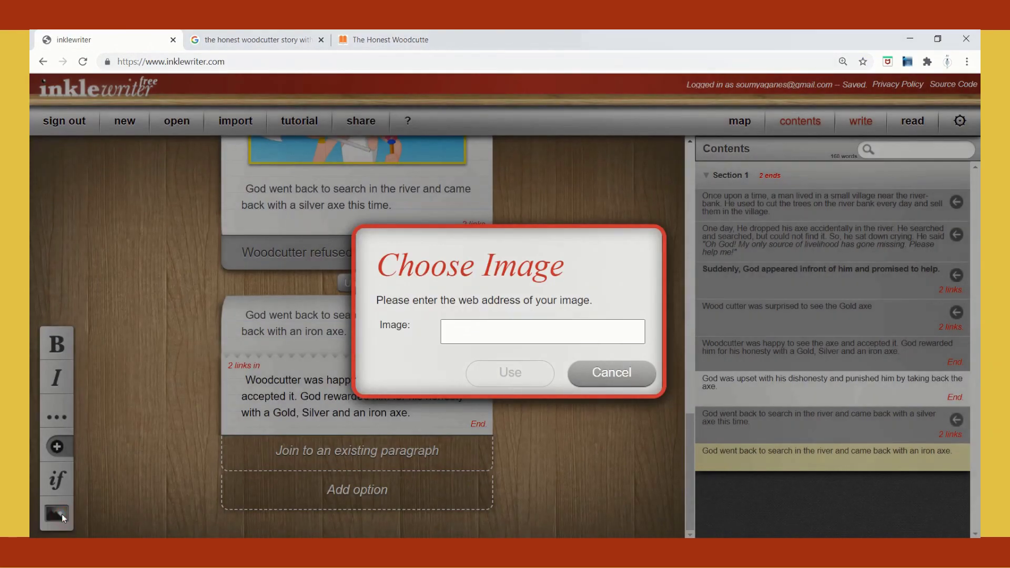
right_click(475, 338)
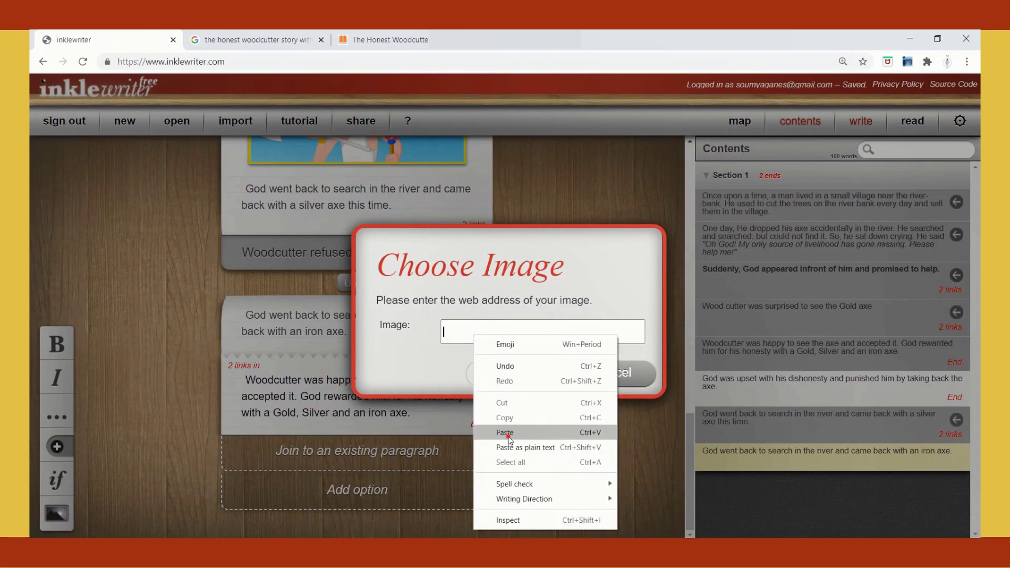
click(505, 433)
click(520, 377)
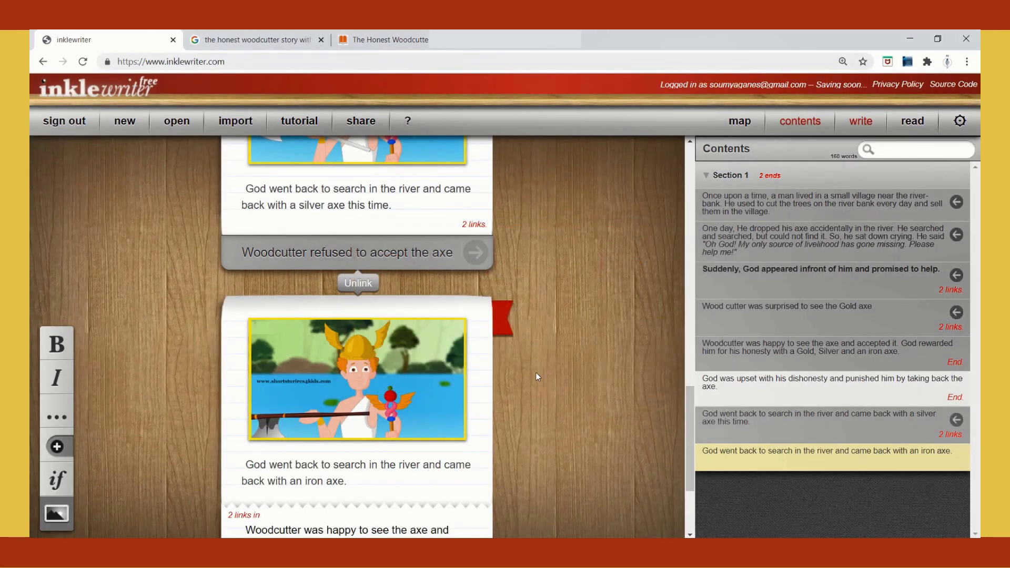
- On the story page, copy the image address of the illustration showing Mercury with all three axes
key(ctrl+3)
drag(975, 273, 975, 322)
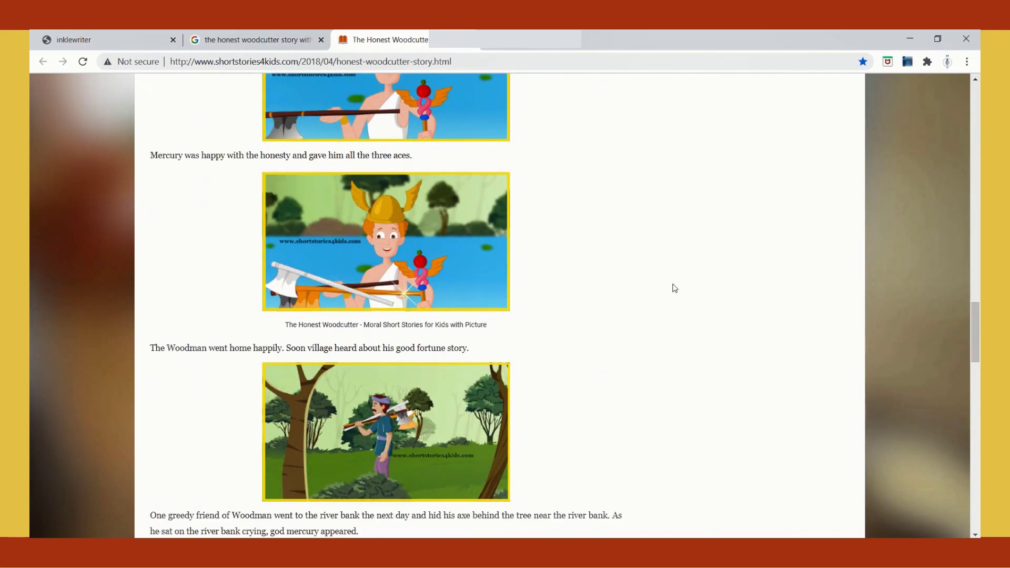
right_click(447, 276)
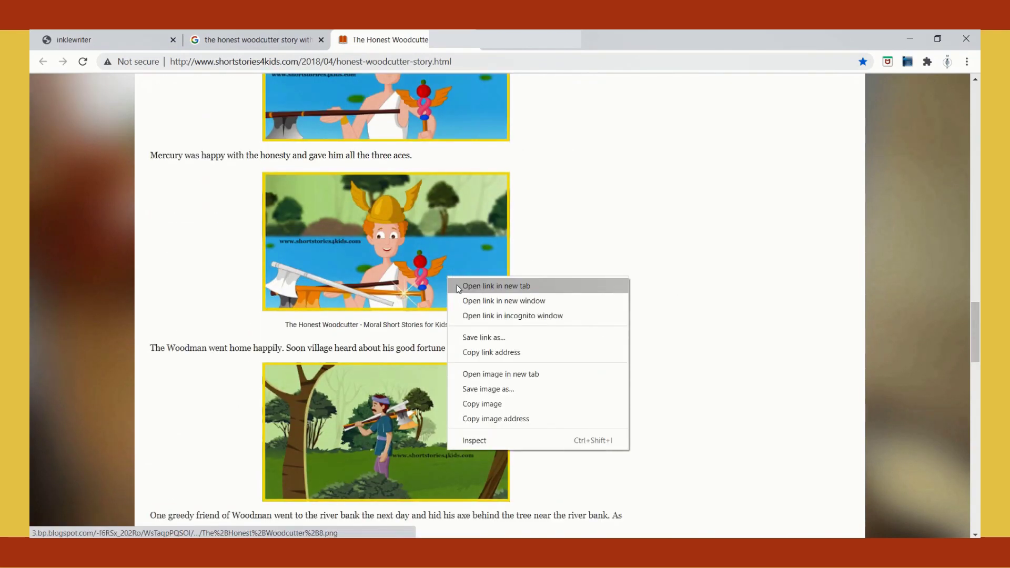
click(484, 419)
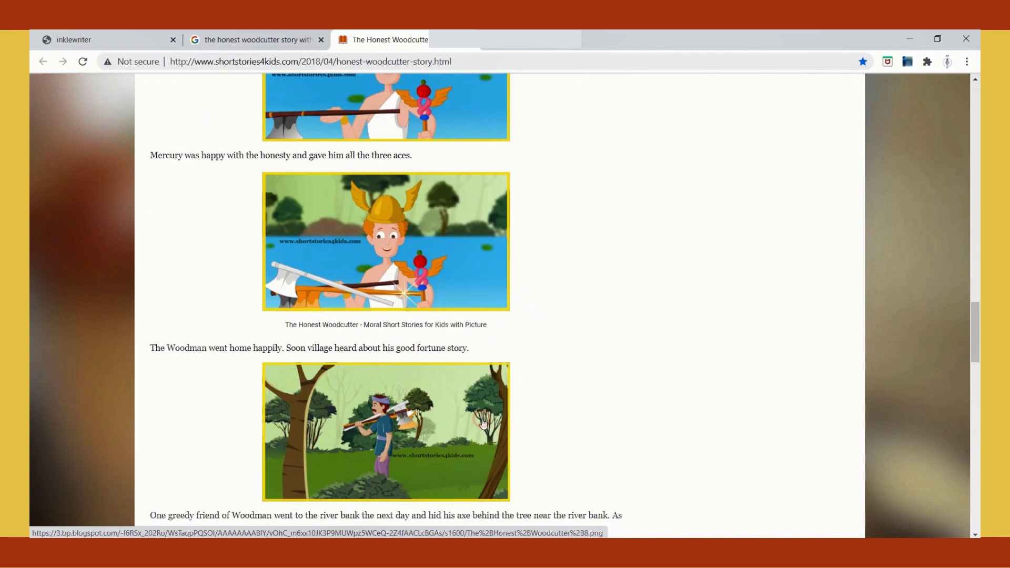
- In inklewriter, insert the three-axes illustration into the "Woodcutter was happy to see the axe" paragraph using the copied web address
click(121, 37)
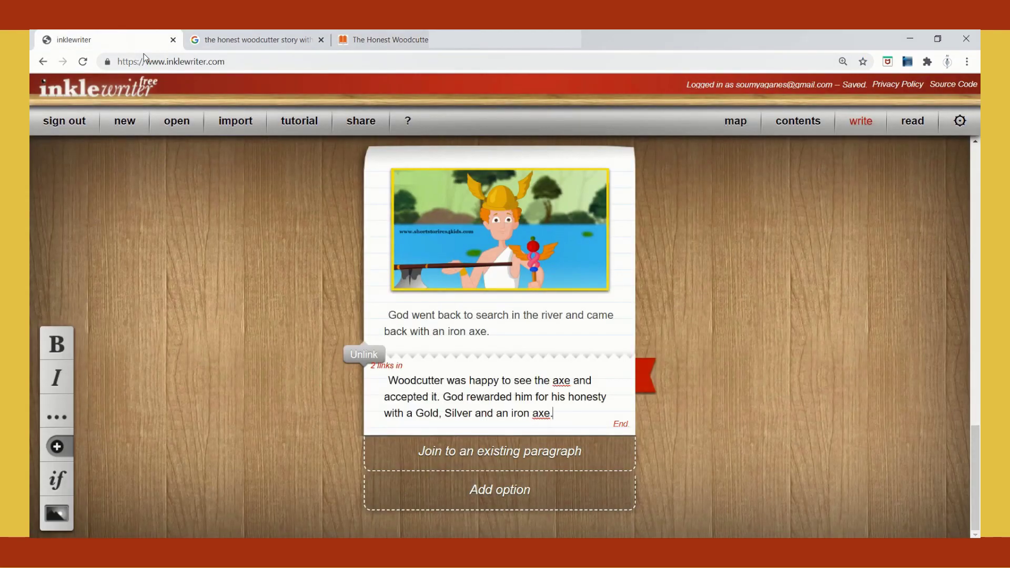
click(58, 504)
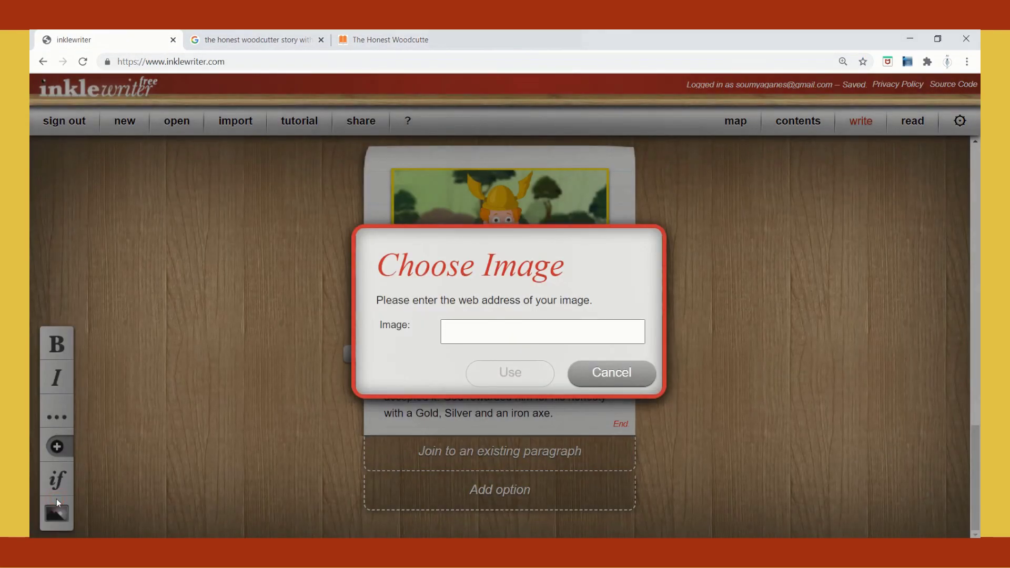
right_click(480, 331)
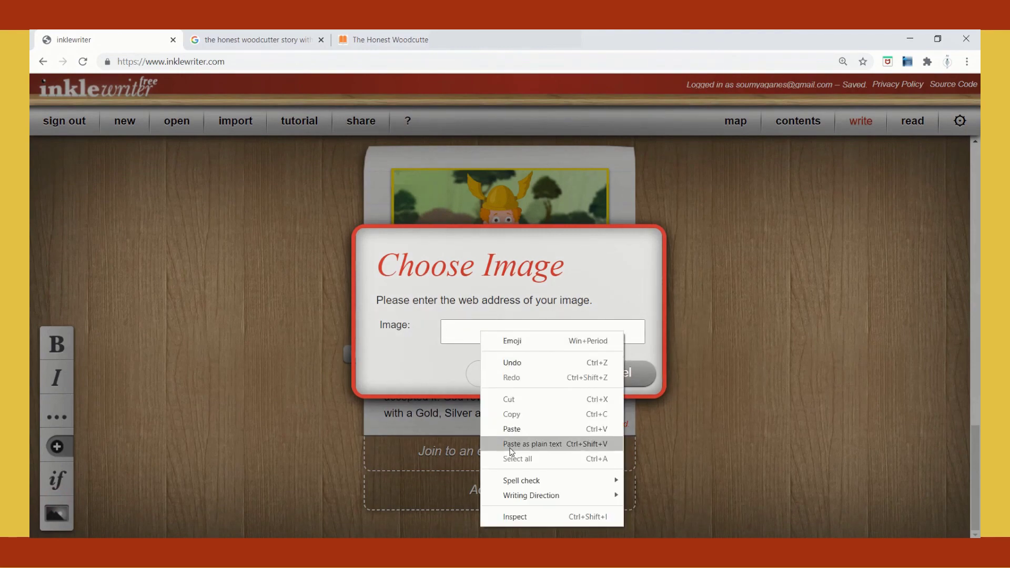
click(512, 428)
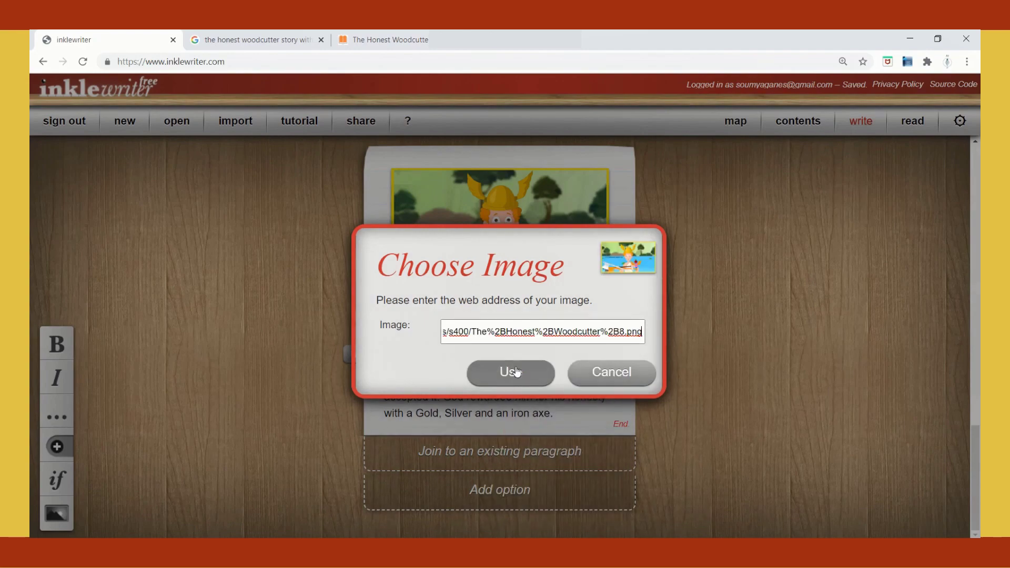
click(510, 372)
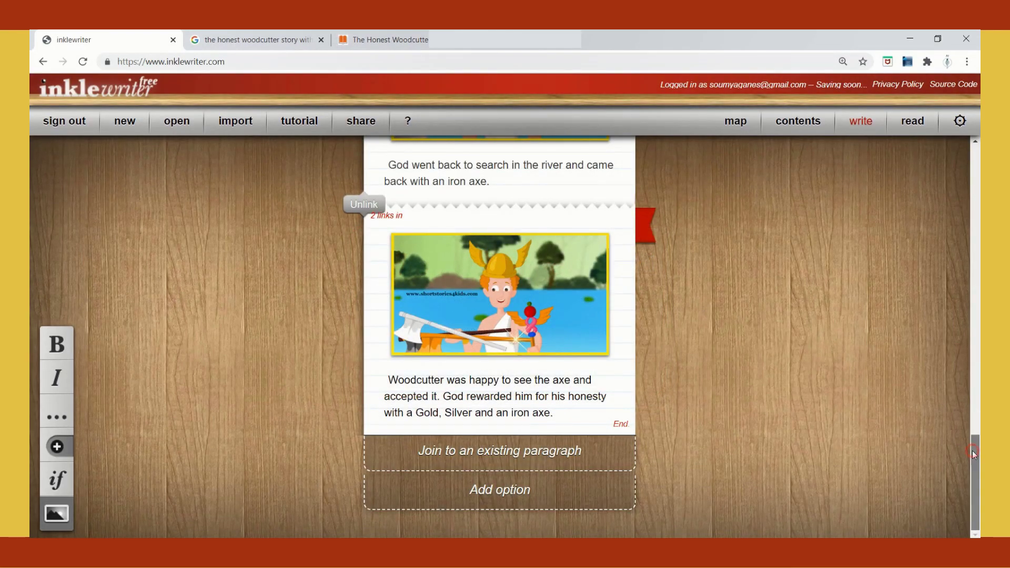
- Preview the story in reading mode from its beginning and choose the option where God comes back with an iron axe
drag(972, 450, 923, 154)
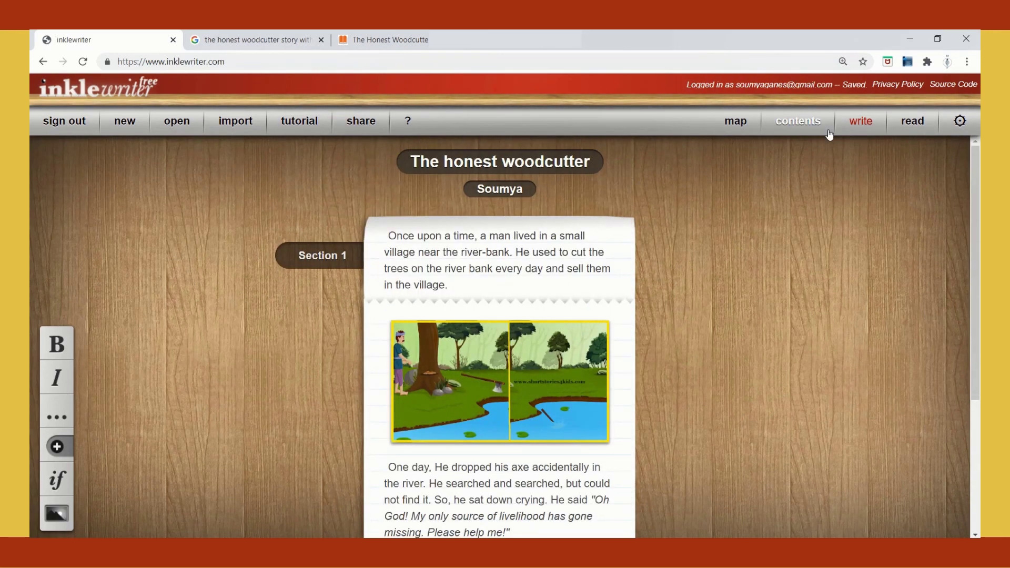
click(906, 123)
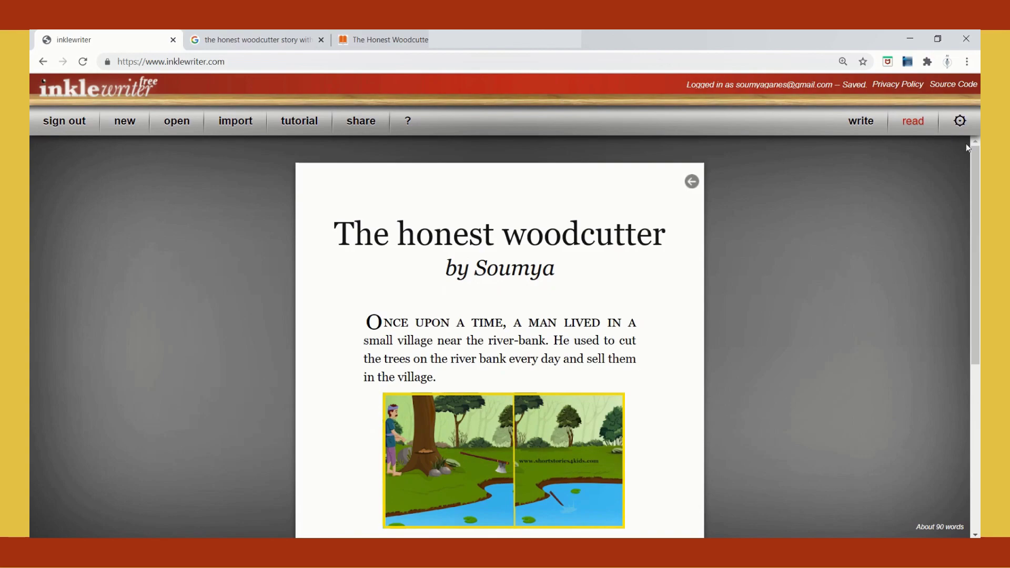
scroll(973, 237, down, 3)
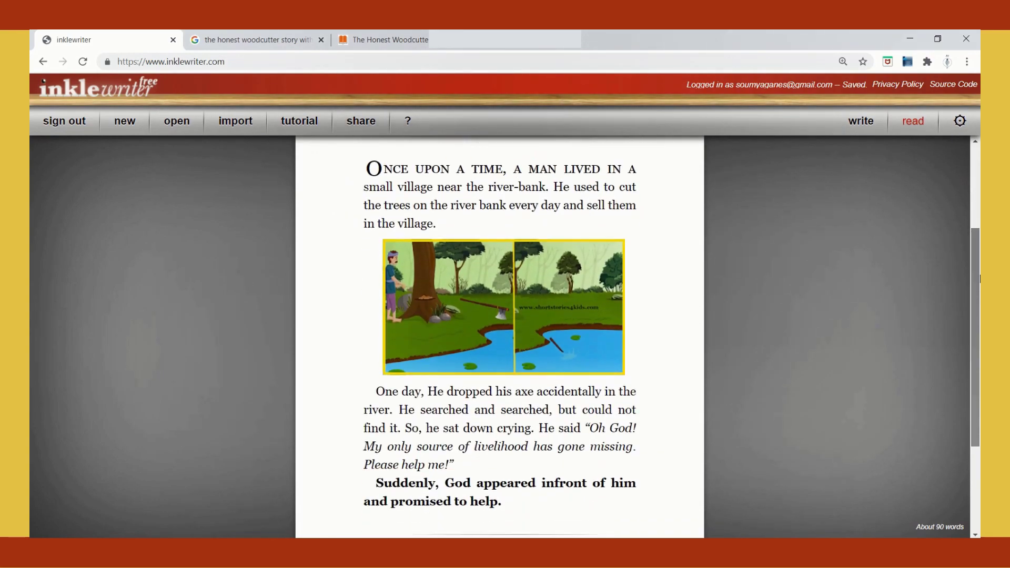
scroll(976, 312, down, 3)
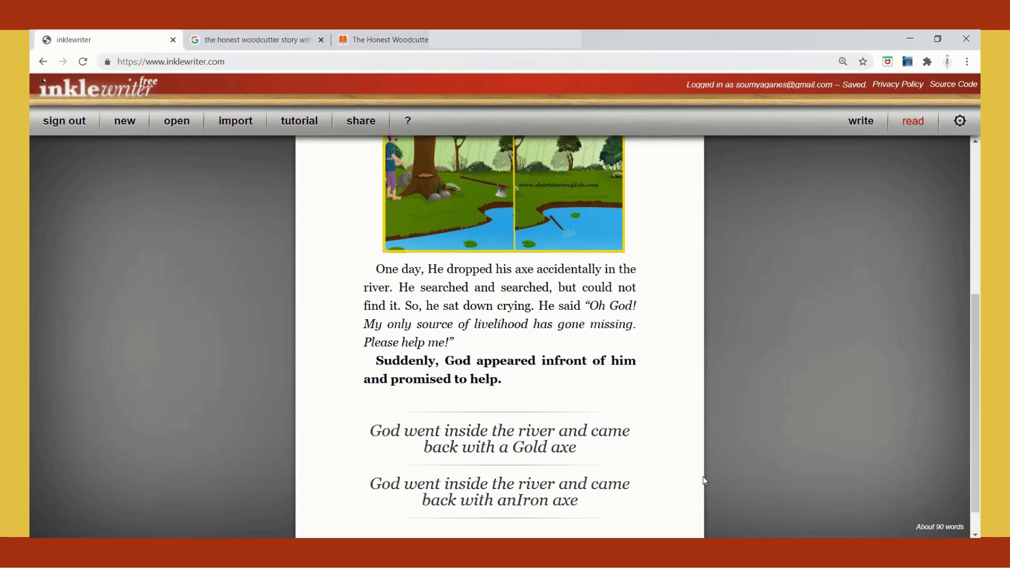
click(558, 503)
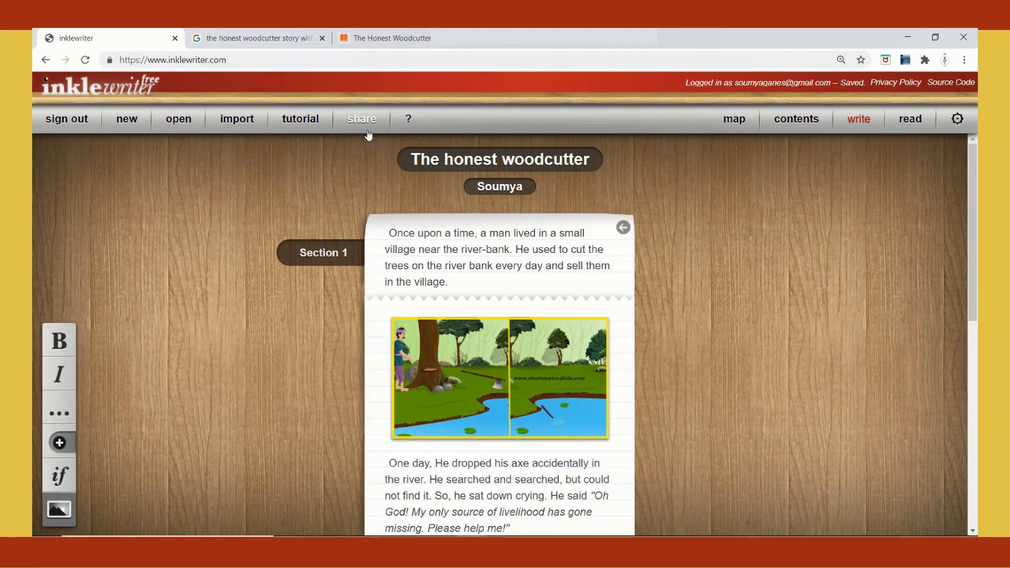
- Open the story's sharing options, copy the web address for playing it in a browser, and close the dialog
click(367, 130)
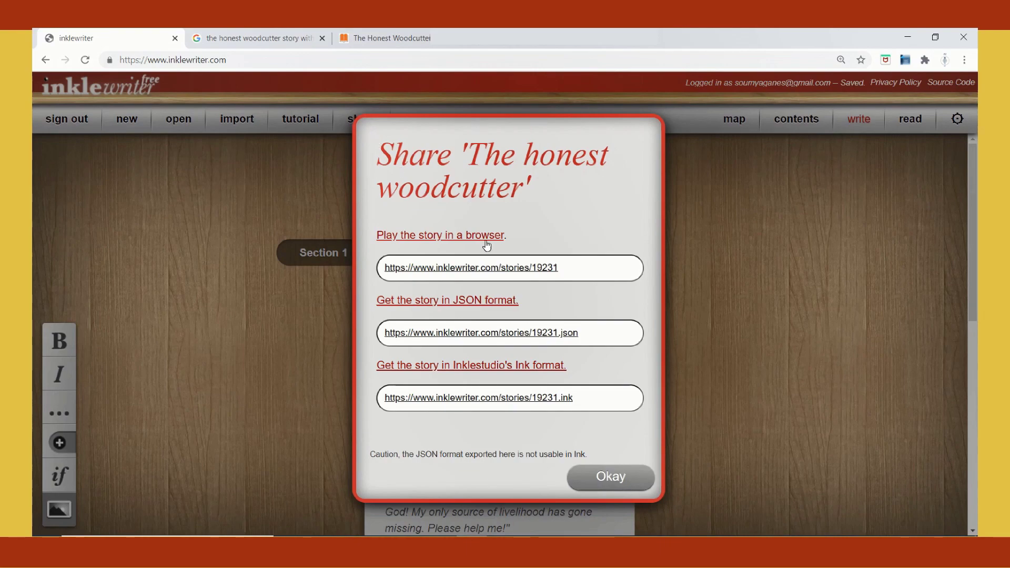
drag(569, 271, 382, 272)
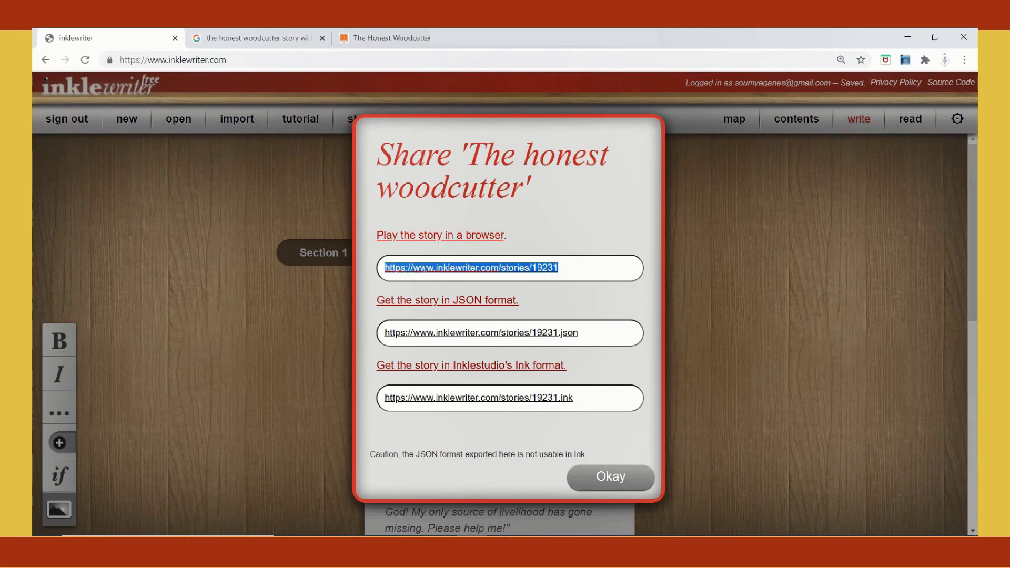
right_click(425, 269)
click(448, 314)
click(625, 487)
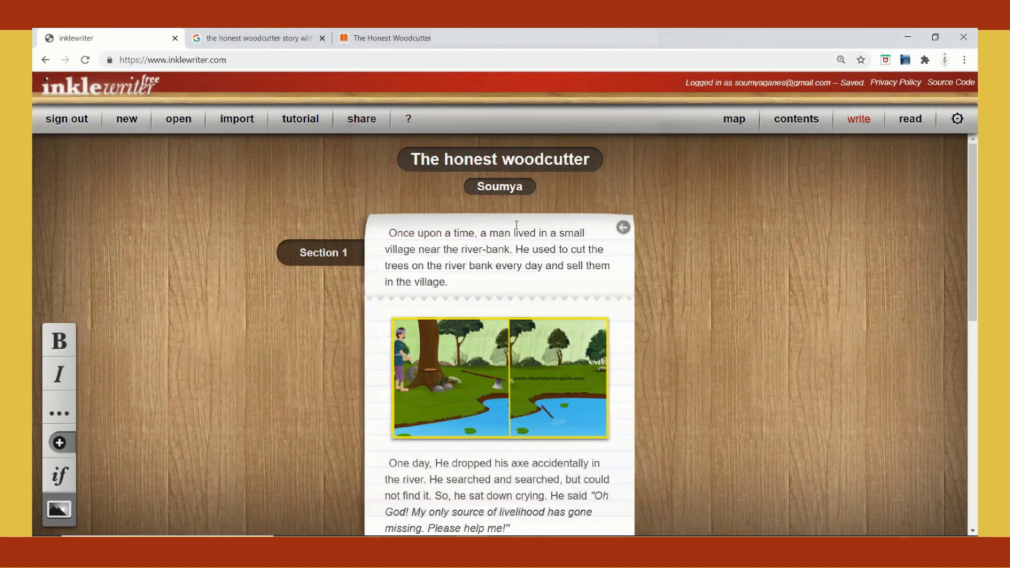
- Load the shared story in an empty browser tab using the copied web address
click(496, 45)
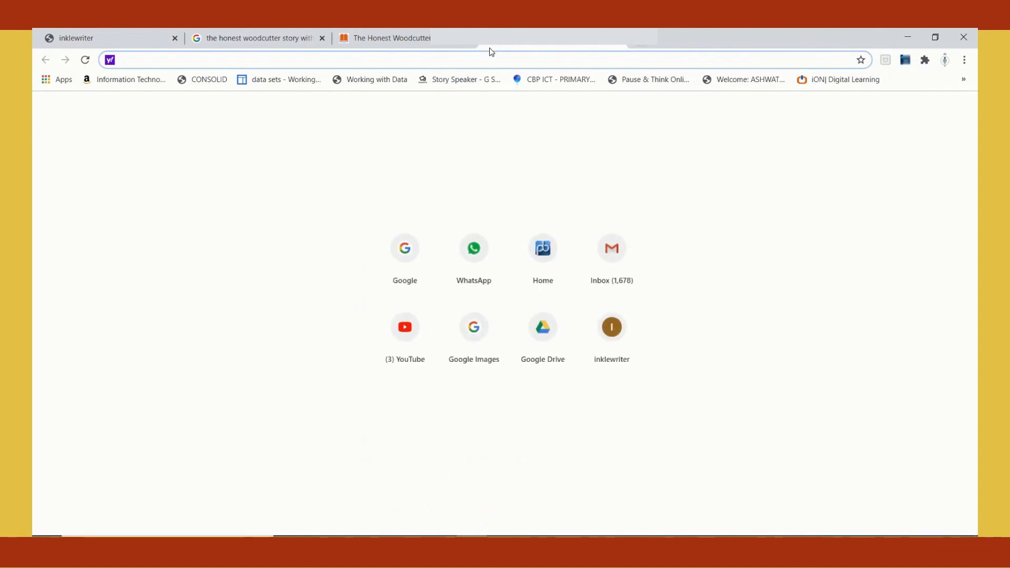
right_click(486, 54)
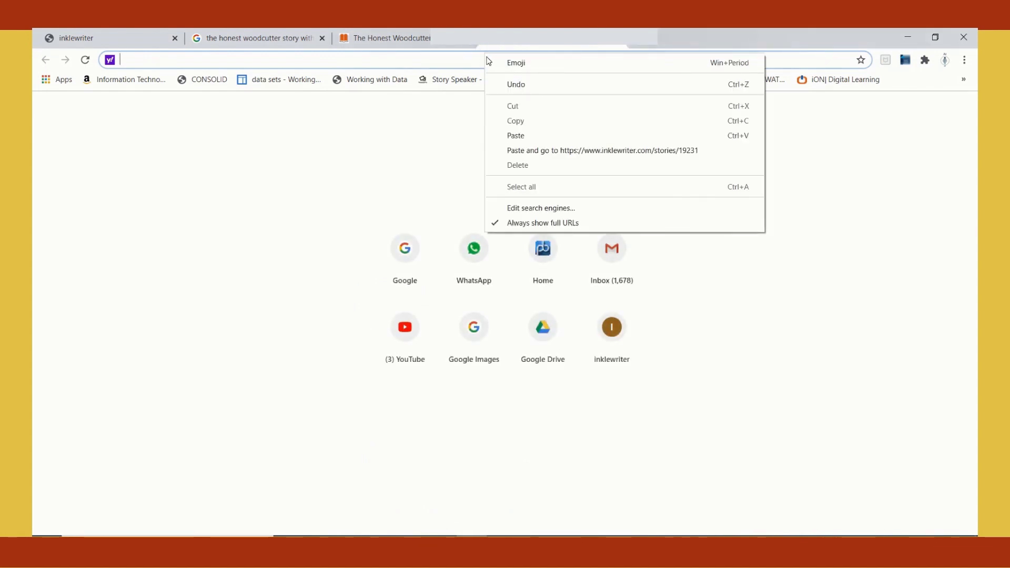
click(508, 135)
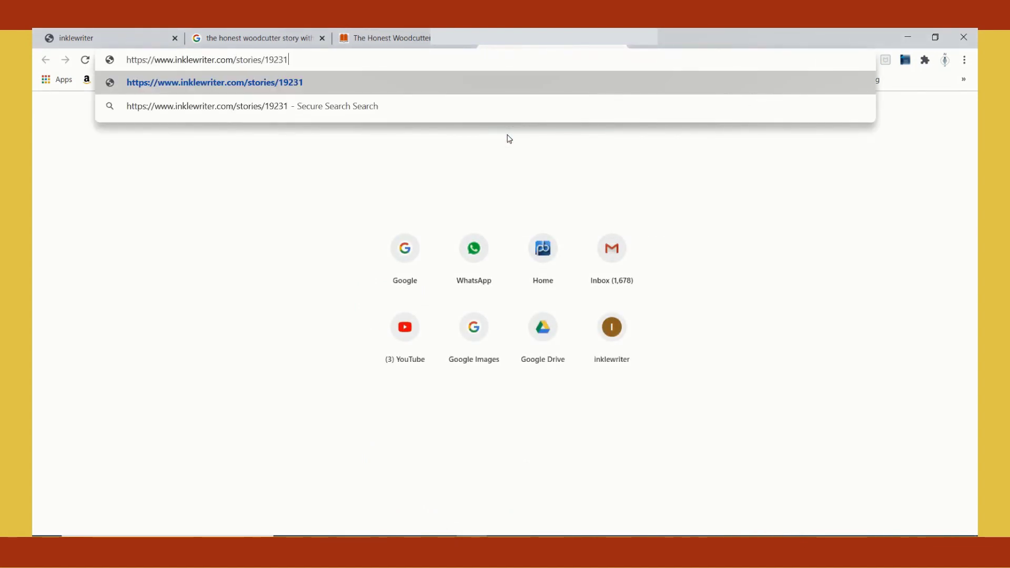
key(Return)
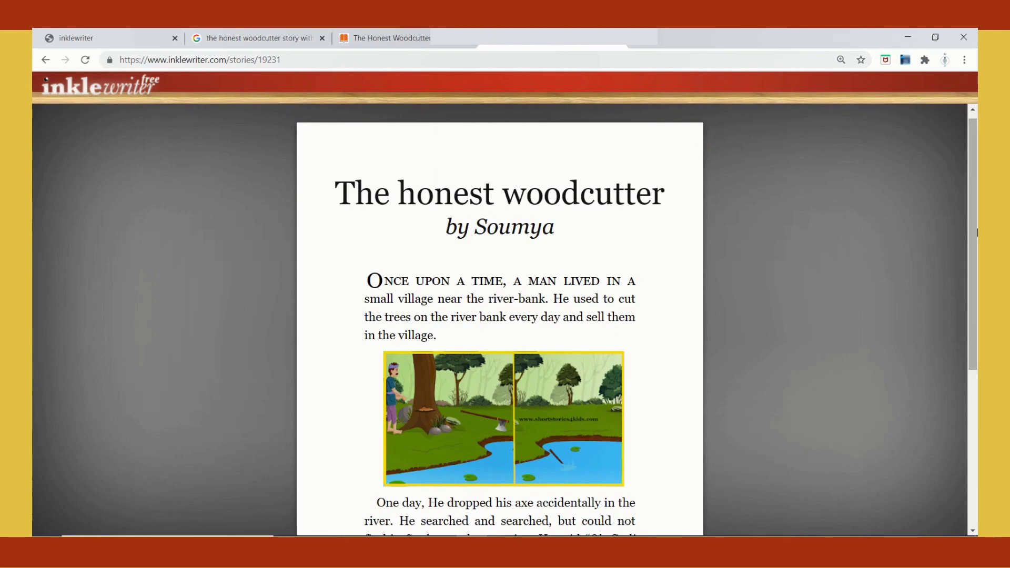
- Play the shared story through the gold axe option, refusing the gold and silver axes, and read on to the ending
drag(972, 239, 956, 374)
click(576, 463)
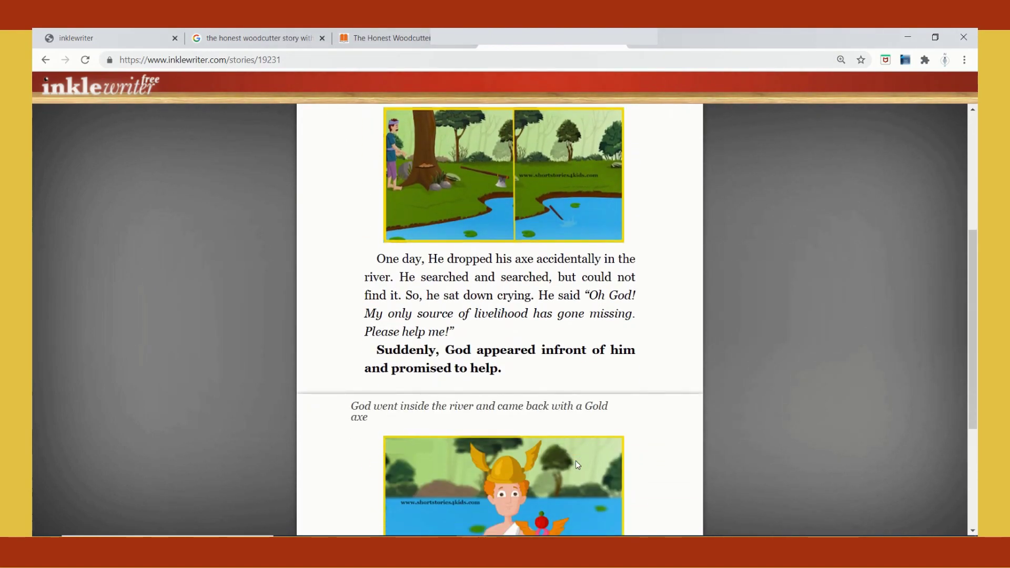
click(594, 504)
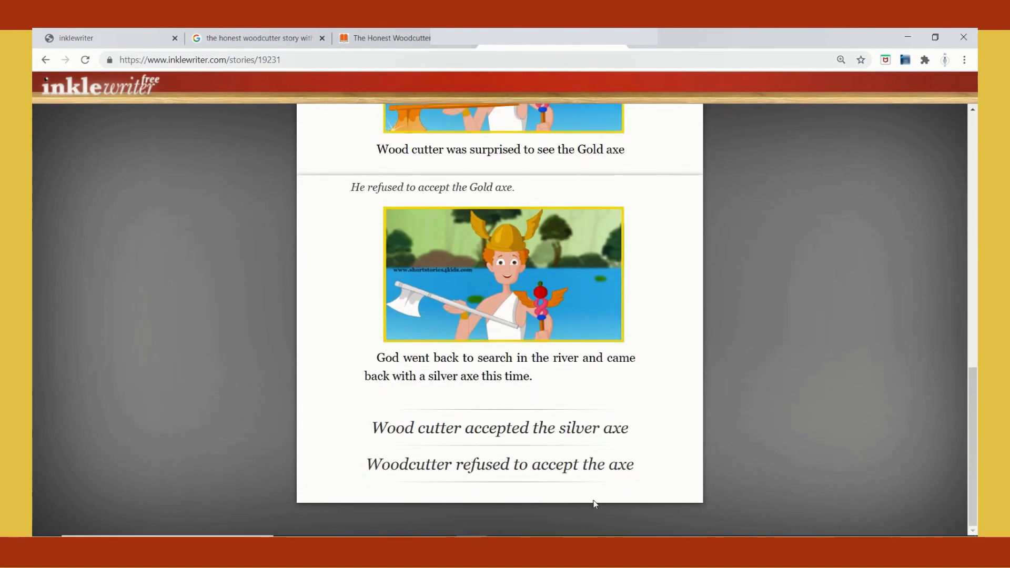
click(579, 465)
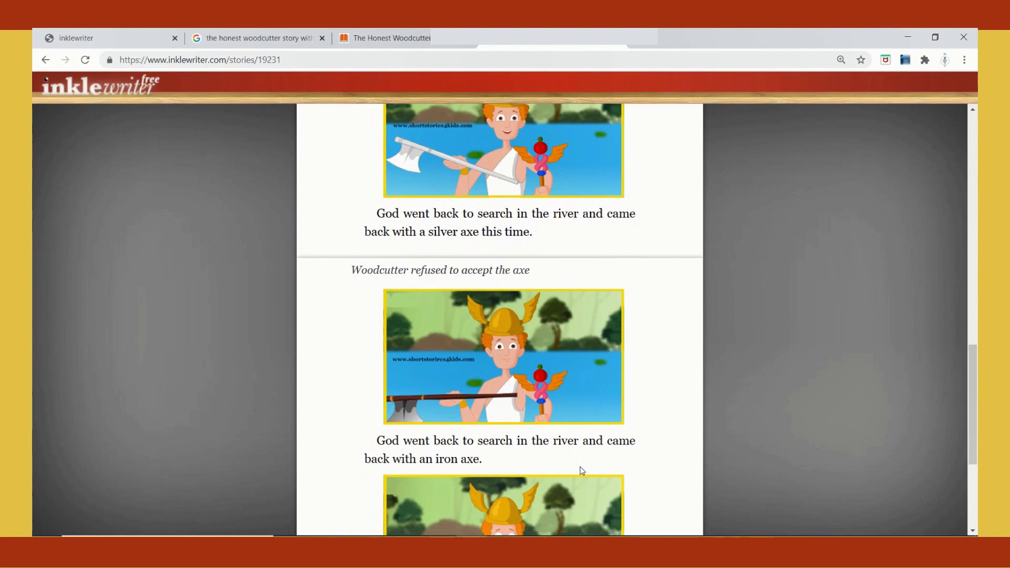
drag(971, 345, 970, 412)
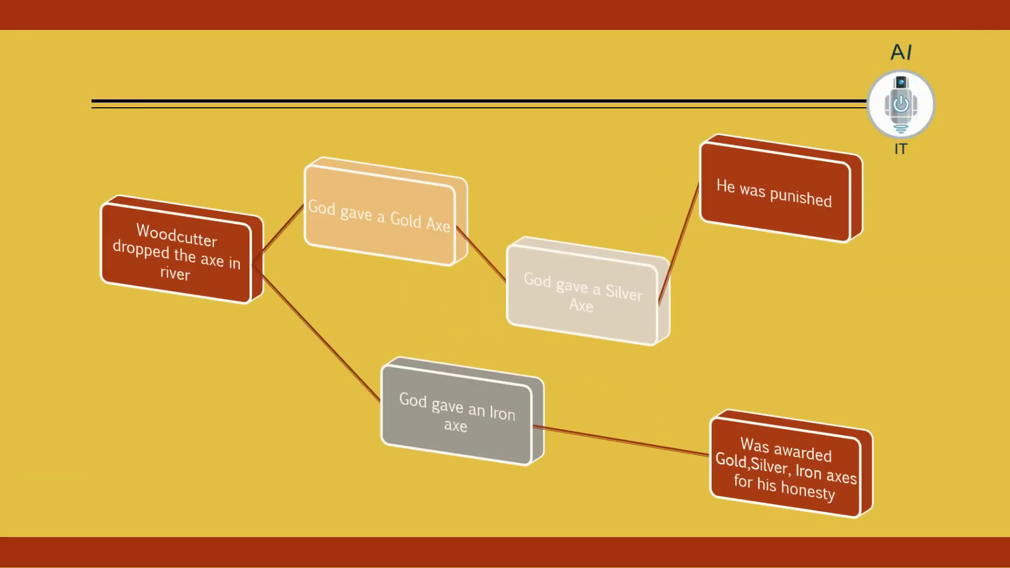